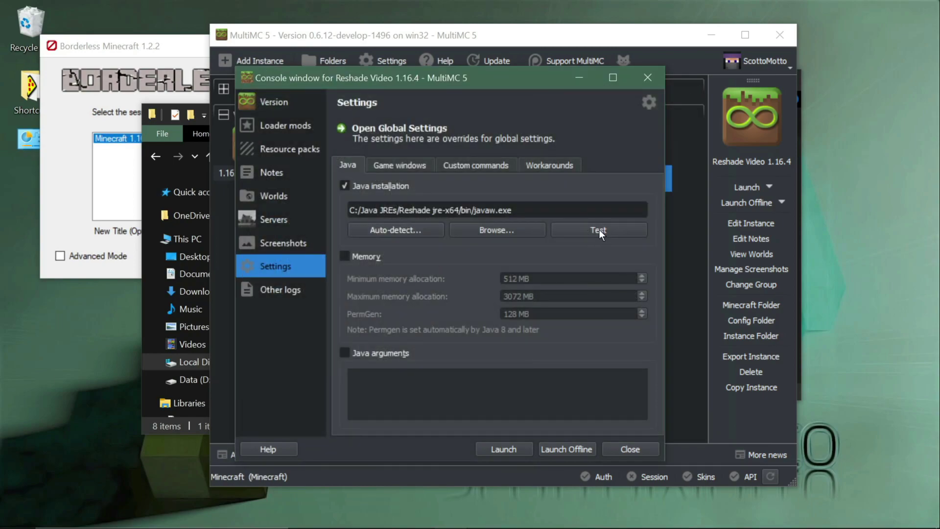
Confirm the Java installation tests successfully, then close the Reshade Video 1.16.4 instance settings
{"action": "left_click", "coordinate": [599, 229]}
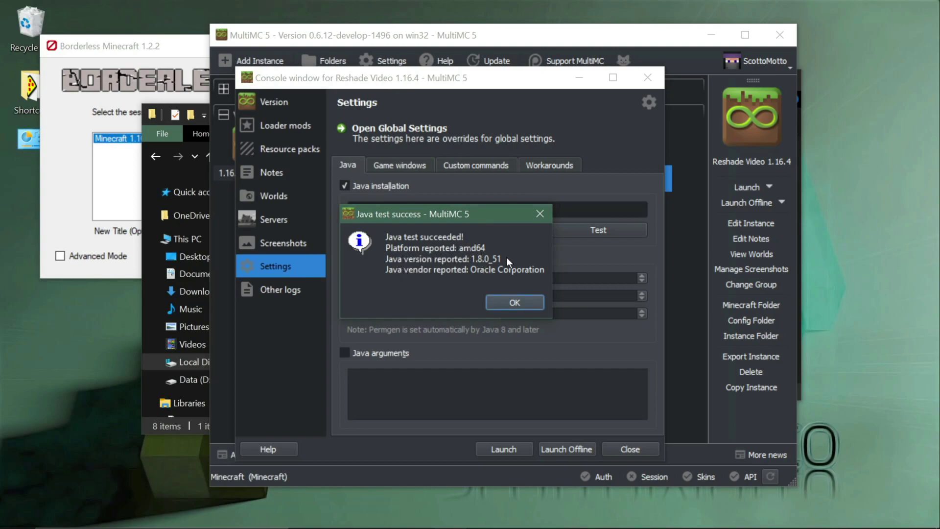
{"action": "left_click", "coordinate": [506, 300]}
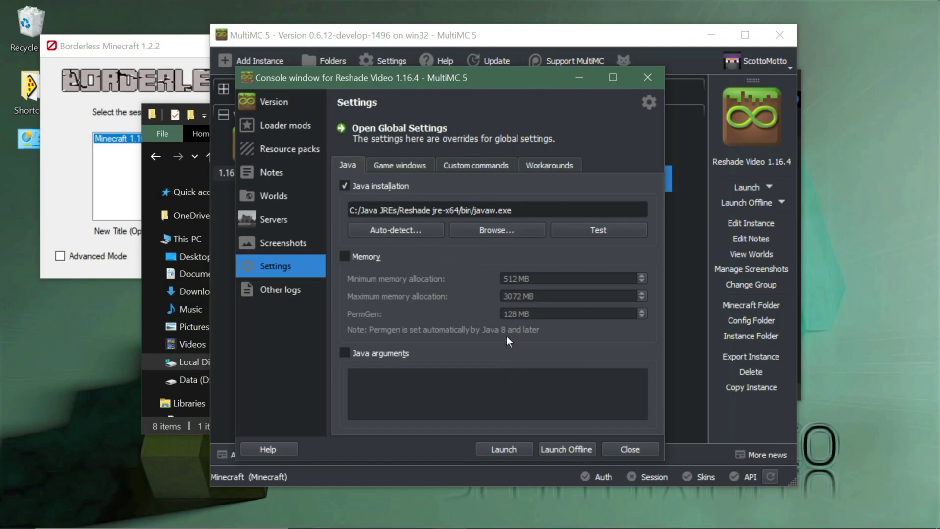
{"action": "left_click", "coordinate": [624, 447]}
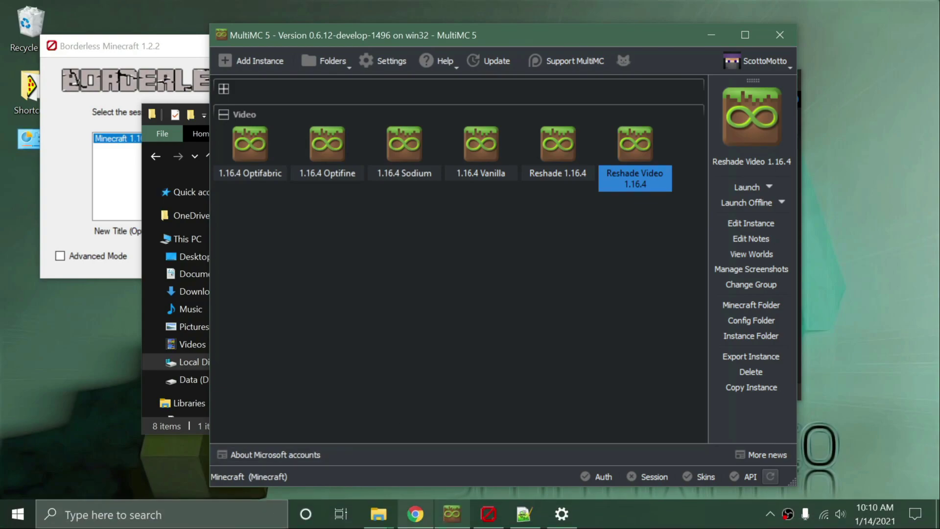
Launch ReShade_Setup_4.9.1.exe from the Downloads folder
{"action": "mouse_move", "coordinate": [382, 520]}
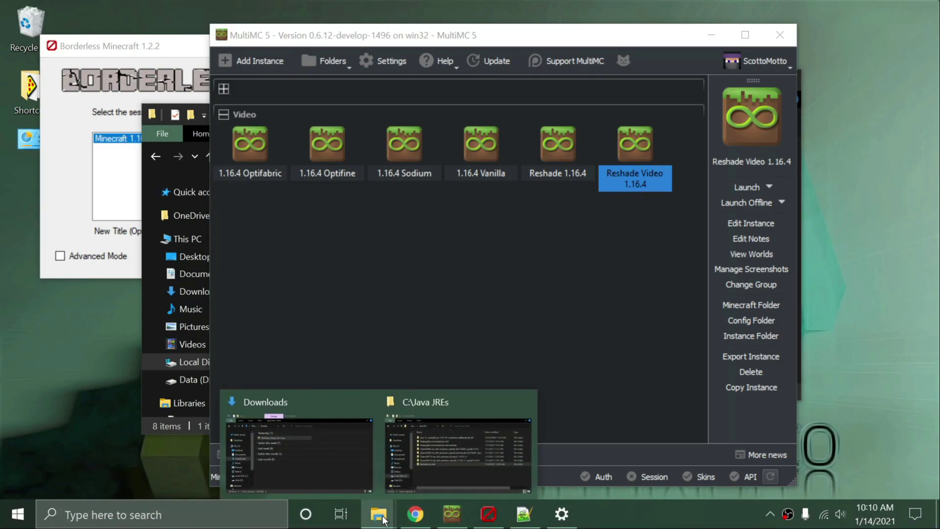
{"action": "left_click", "coordinate": [323, 448]}
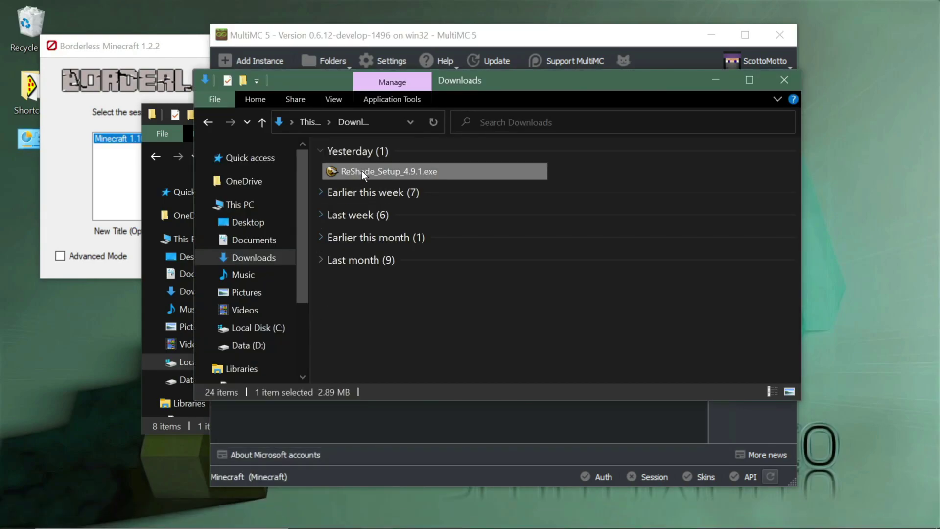
{"action": "double_click", "coordinate": [411, 171]}
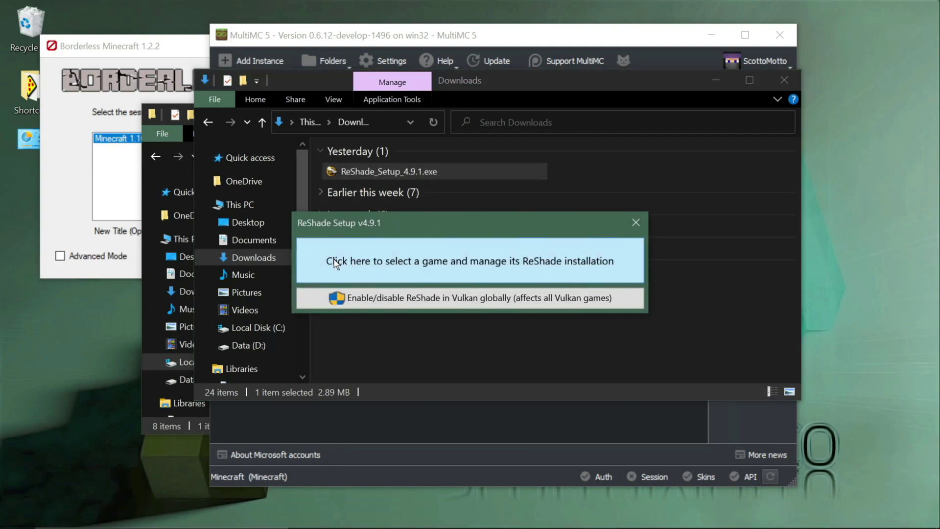
Choose C:\Java JREs\Reshade jre-x64\bin\javaw.exe as the game to install ReShade for
{"action": "left_click", "coordinate": [553, 259]}
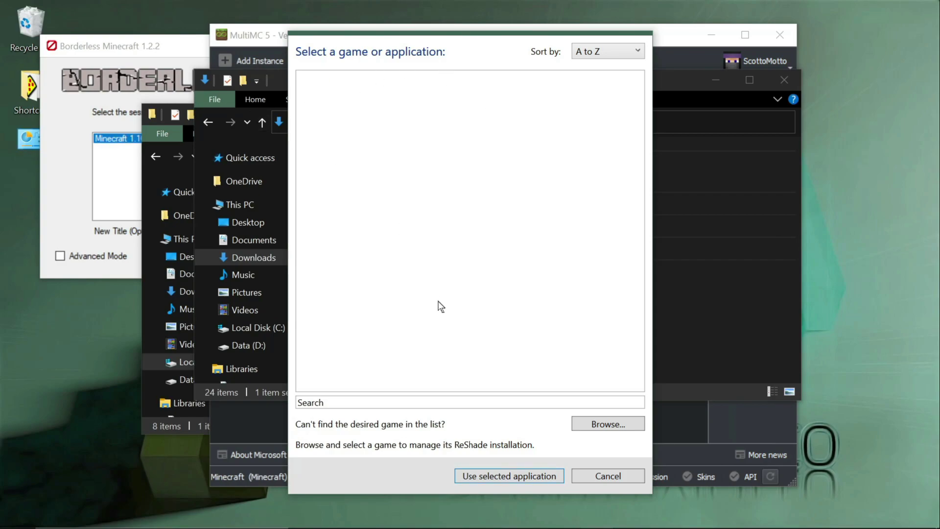
{"action": "left_click", "coordinate": [619, 426]}
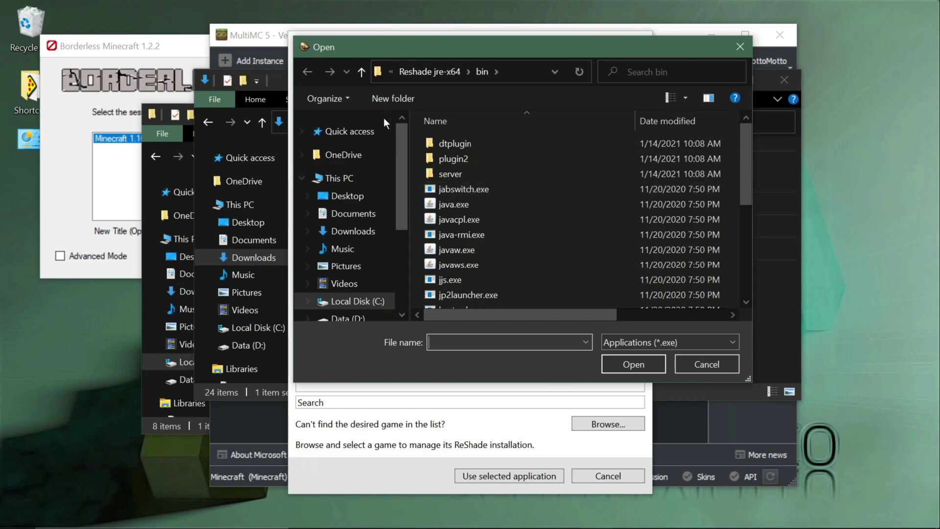
{"action": "left_click", "coordinate": [360, 74]}
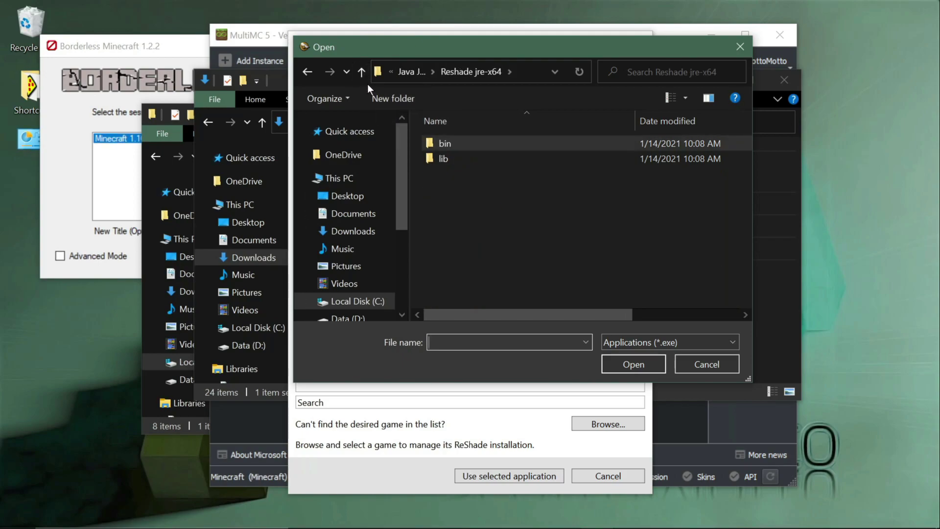
{"action": "left_click", "coordinate": [360, 75]}
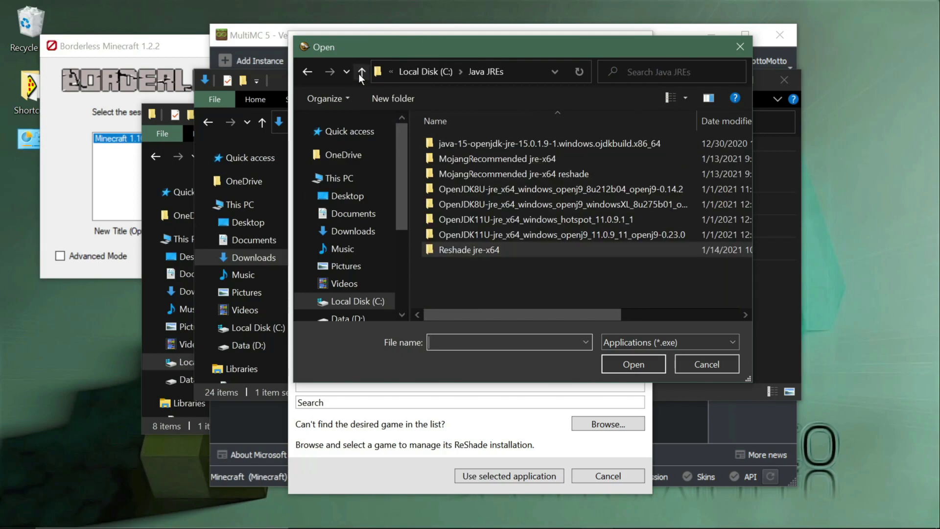
{"action": "double_click", "coordinate": [473, 251]}
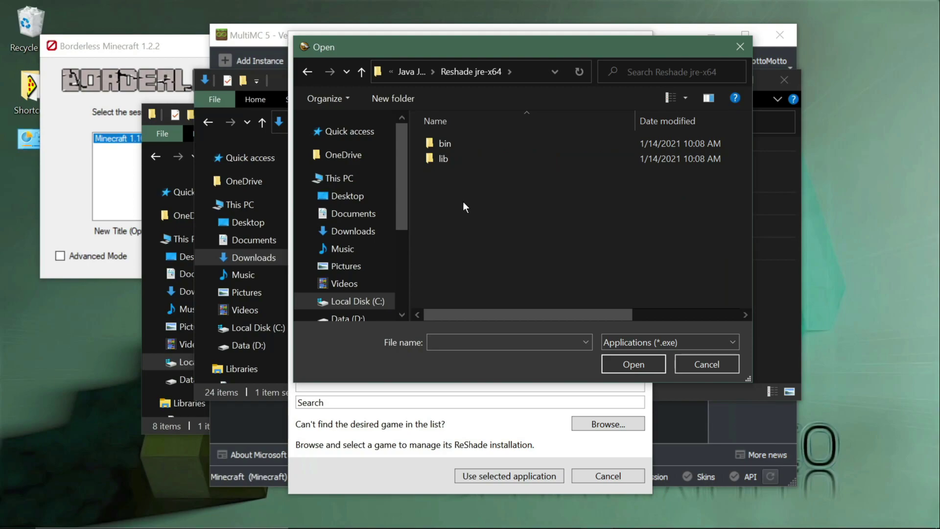
{"action": "double_click", "coordinate": [455, 145]}
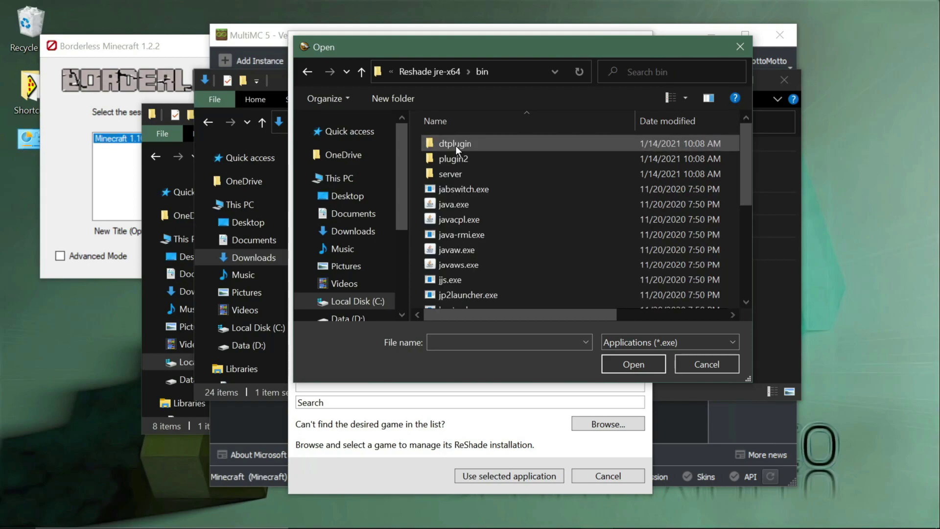
{"action": "left_click", "coordinate": [492, 251]}
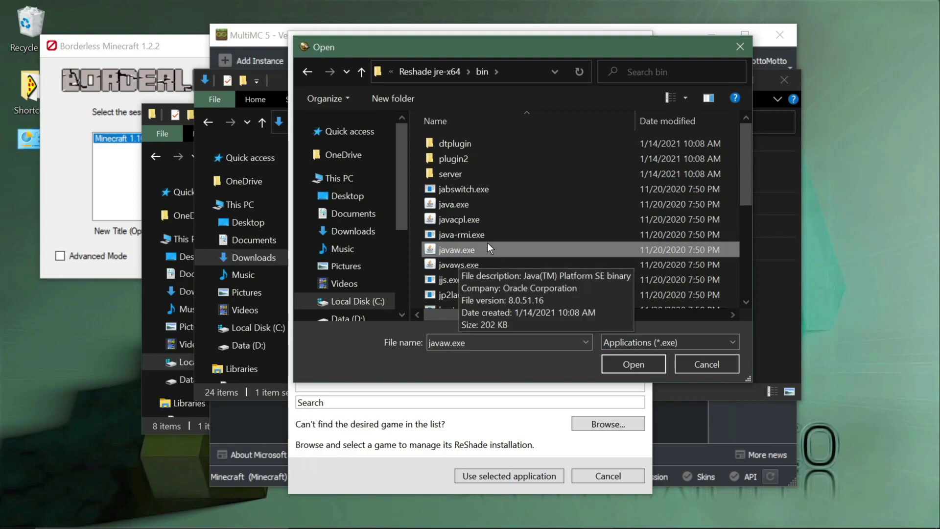
{"action": "left_click", "coordinate": [620, 367]}
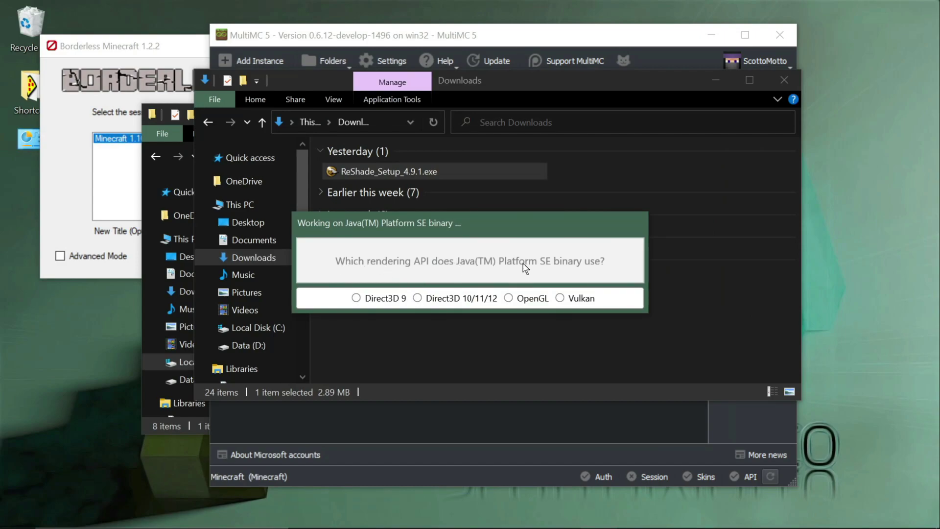
Select OpenGL as the rendering API for javaw.exe
{"action": "left_click", "coordinate": [508, 298]}
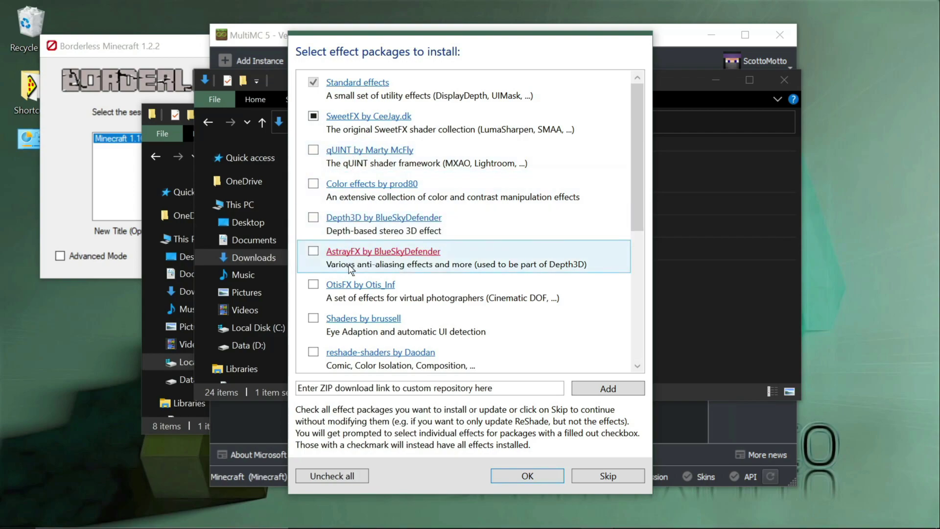
{"action": "scroll", "coordinate": [343, 318], "scroll_direction": "down", "scroll_amount": 3}
{"action": "scroll", "coordinate": [347, 308], "scroll_direction": "up", "scroll_amount": 3}
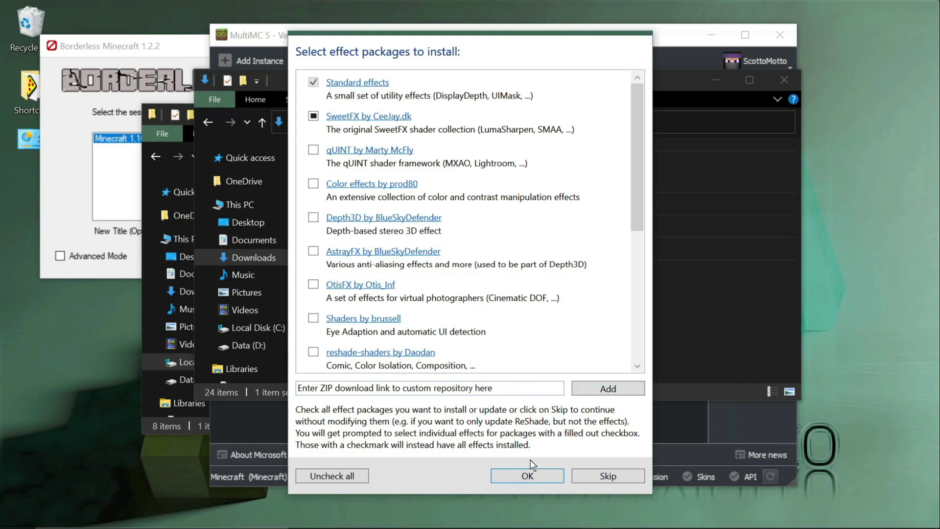
Install the Standard effects and SweetFX packages, including all listed SweetFX effect files
{"action": "left_click", "coordinate": [532, 475]}
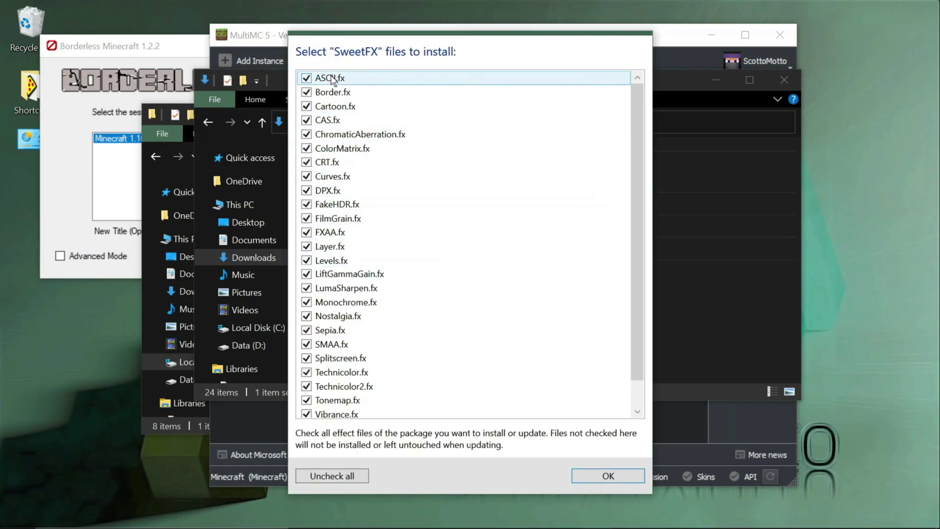
{"action": "scroll", "coordinate": [458, 273], "scroll_direction": "down", "scroll_amount": 1}
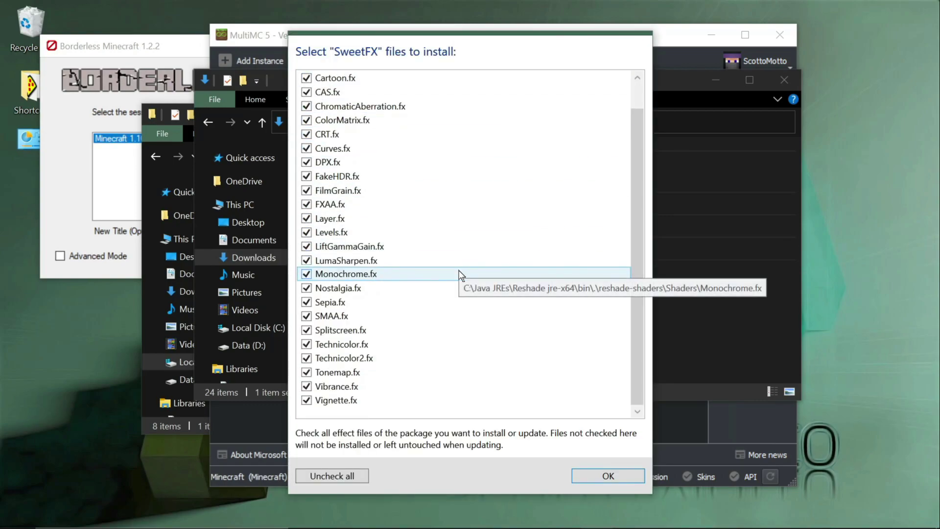
{"action": "scroll", "coordinate": [415, 178], "scroll_direction": "up", "scroll_amount": 1}
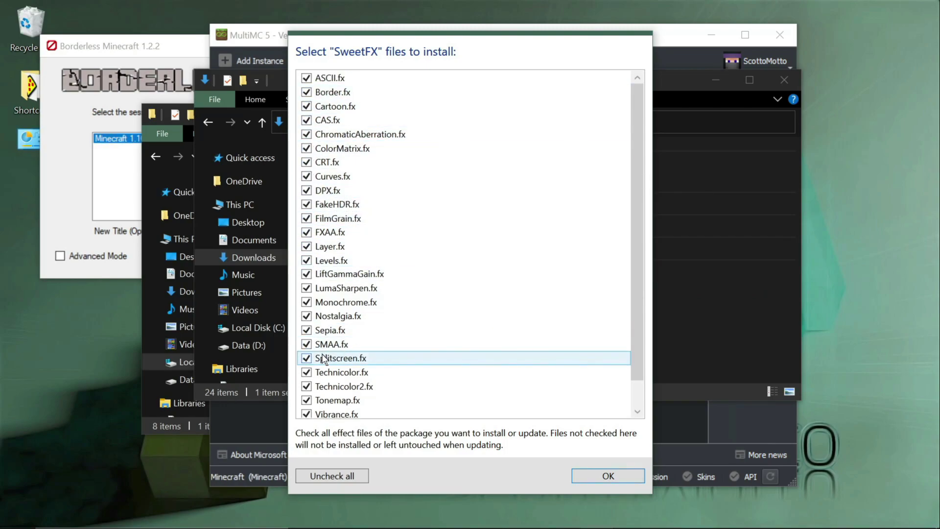
{"action": "scroll", "coordinate": [515, 247], "scroll_direction": "down", "scroll_amount": 1}
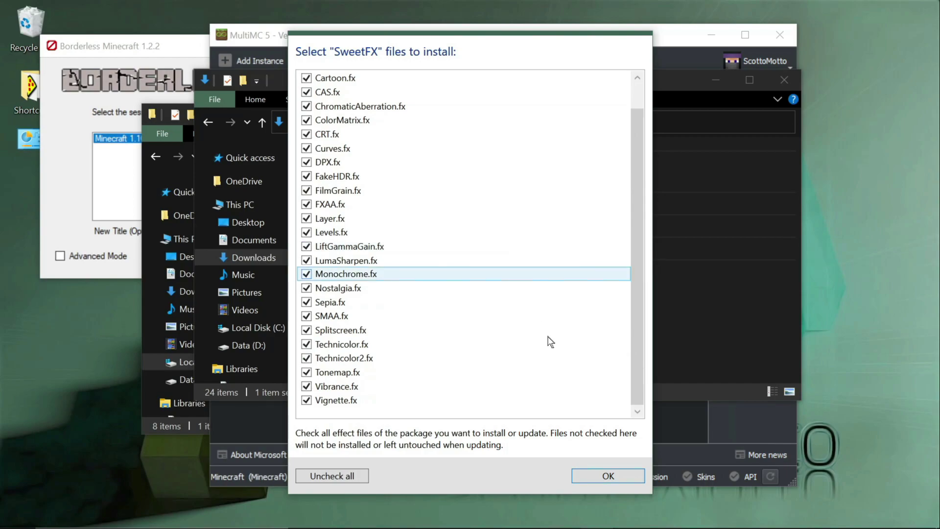
{"action": "left_click", "coordinate": [610, 475]}
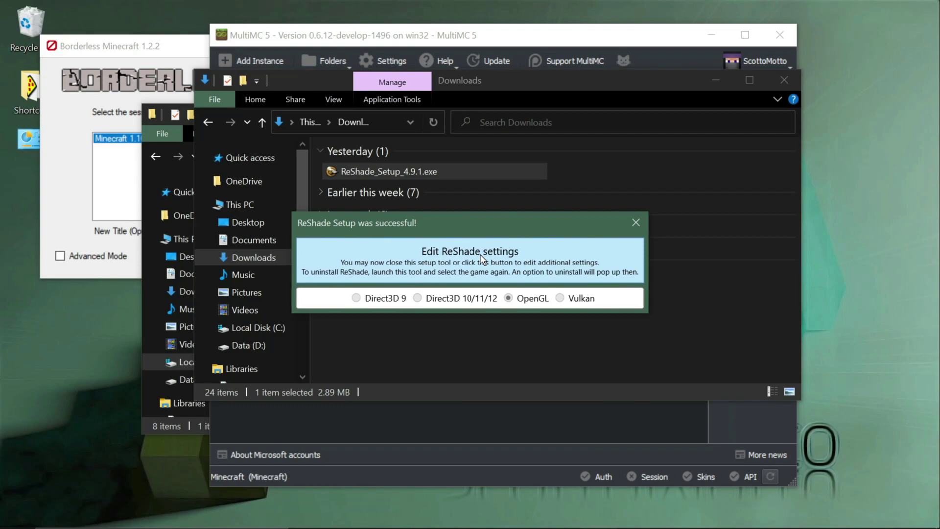
Close ReShade Setup and open the Reshade jre-x64 bin folder in File Explorer
{"action": "left_click", "coordinate": [635, 223]}
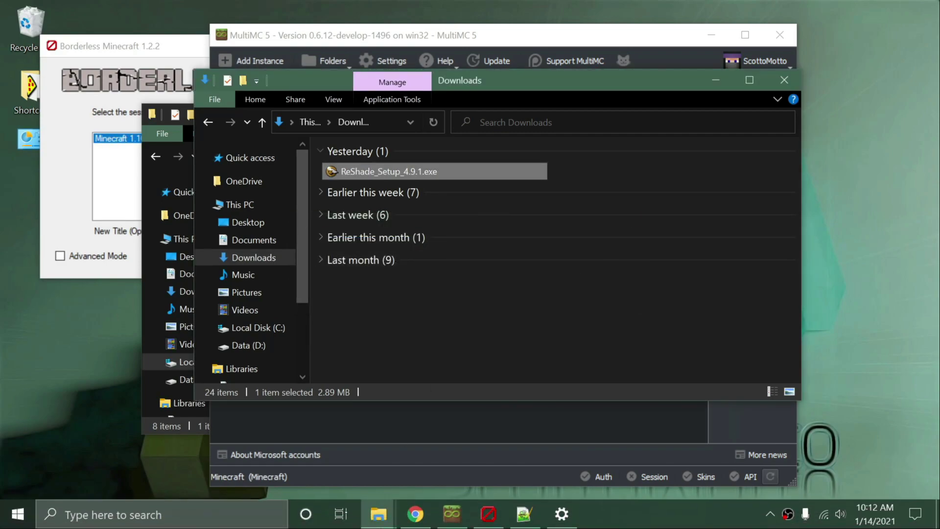
{"action": "left_click", "coordinate": [387, 518]}
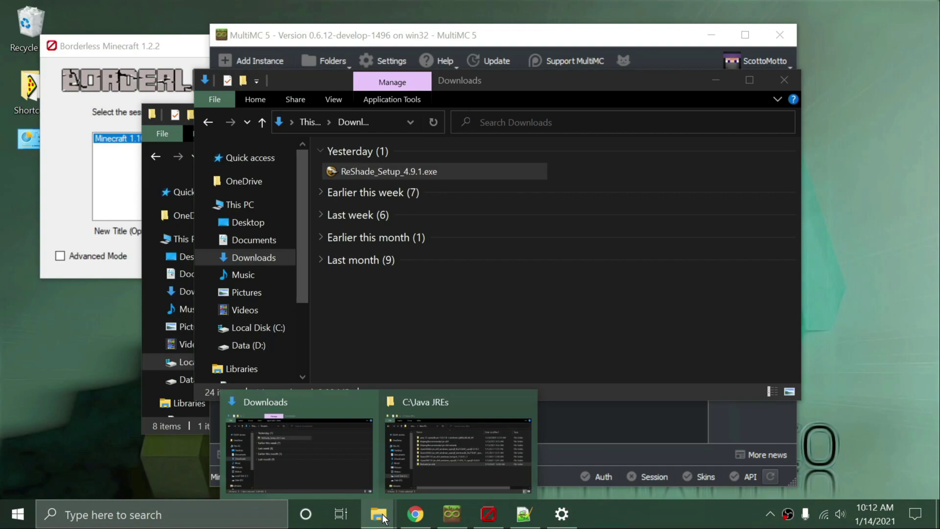
{"action": "left_click", "coordinate": [436, 491]}
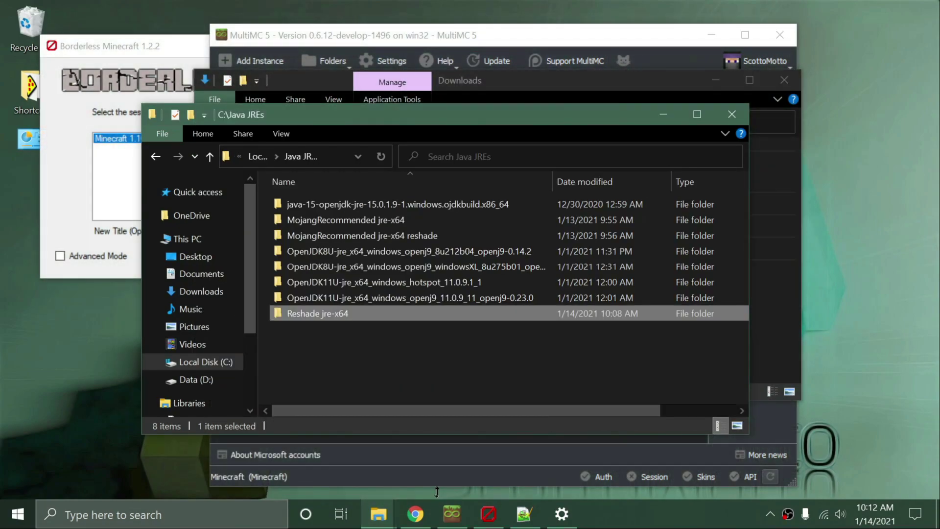
{"action": "double_click", "coordinate": [310, 317]}
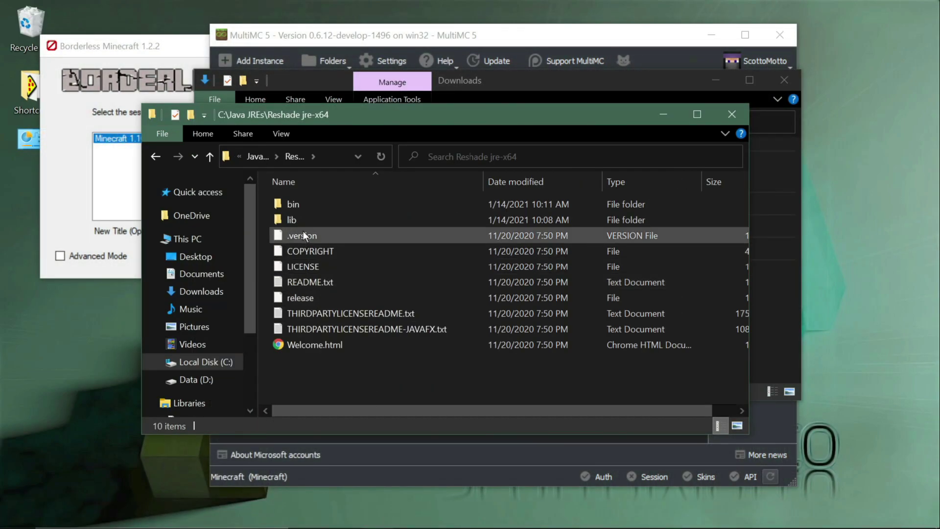
{"action": "double_click", "coordinate": [307, 206]}
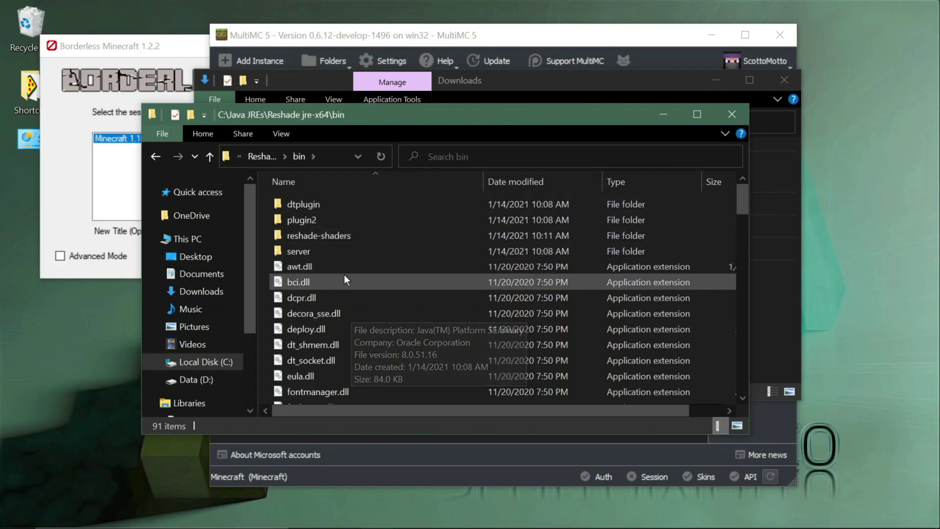
Inspect the installed Shaders and Textures folders inside reshade-shaders, then return to bin
{"action": "double_click", "coordinate": [343, 239]}
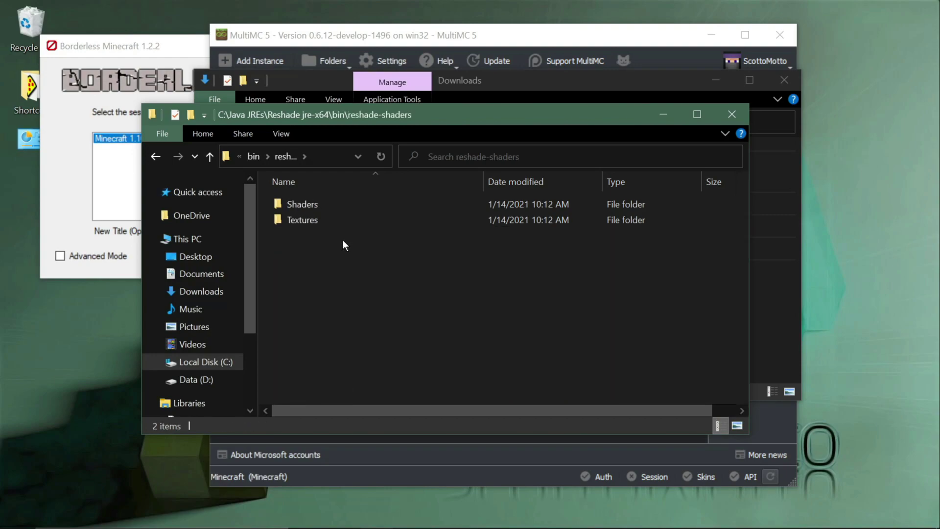
{"action": "double_click", "coordinate": [323, 204]}
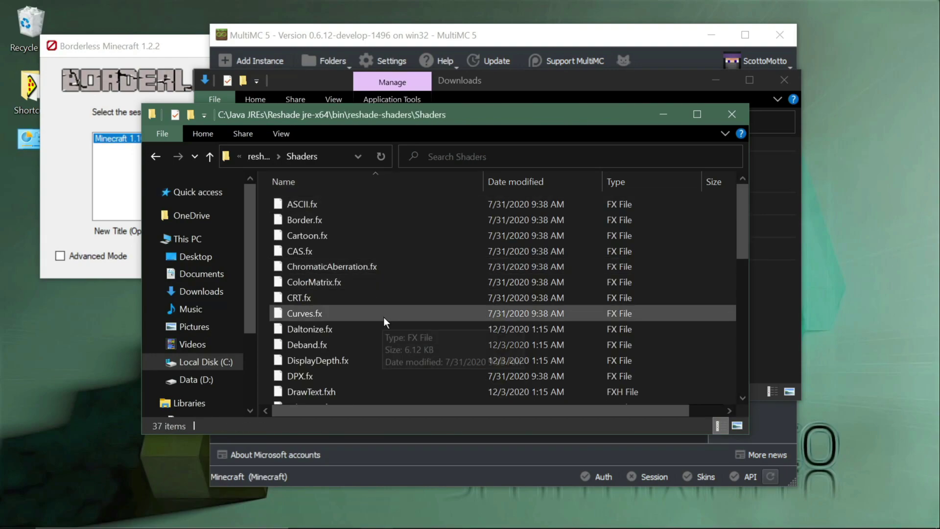
{"action": "scroll", "coordinate": [384, 316], "scroll_direction": "down", "scroll_amount": 2}
{"action": "scroll", "coordinate": [384, 316], "scroll_direction": "down", "scroll_amount": 5}
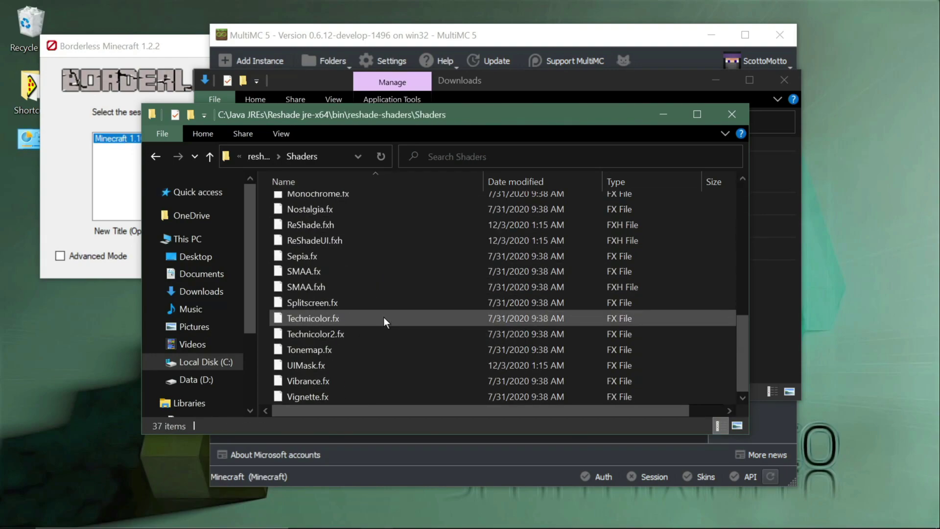
{"action": "scroll", "coordinate": [383, 317], "scroll_direction": "up", "scroll_amount": 7}
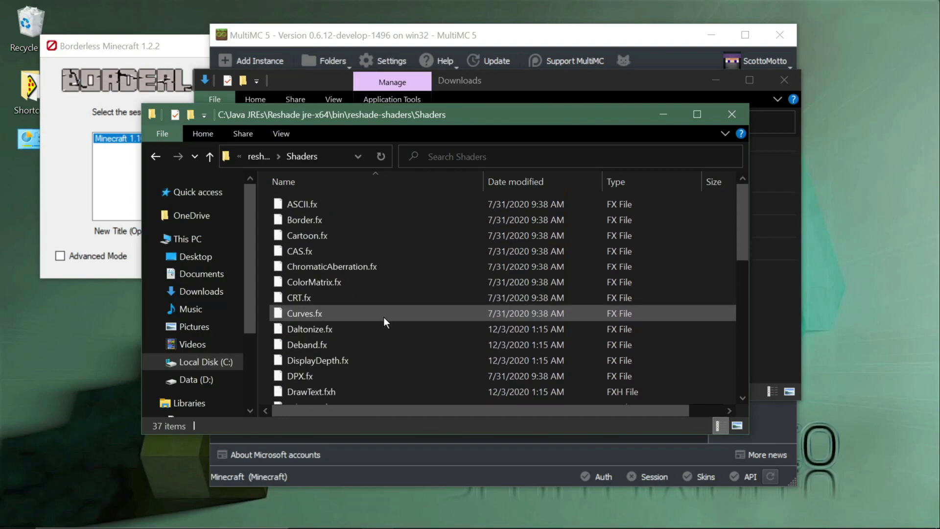
{"action": "left_click", "coordinate": [210, 156]}
{"action": "double_click", "coordinate": [332, 219]}
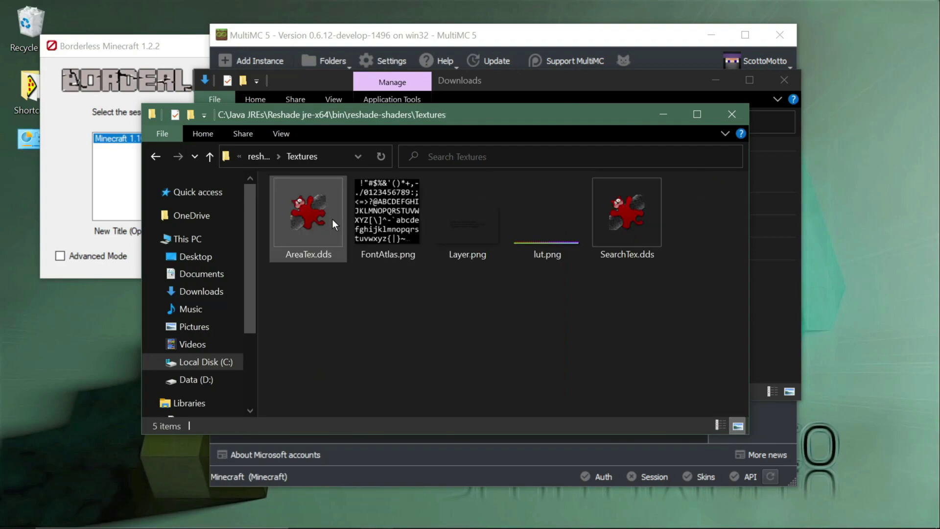
{"action": "left_click", "coordinate": [209, 155]}
{"action": "left_click", "coordinate": [210, 156]}
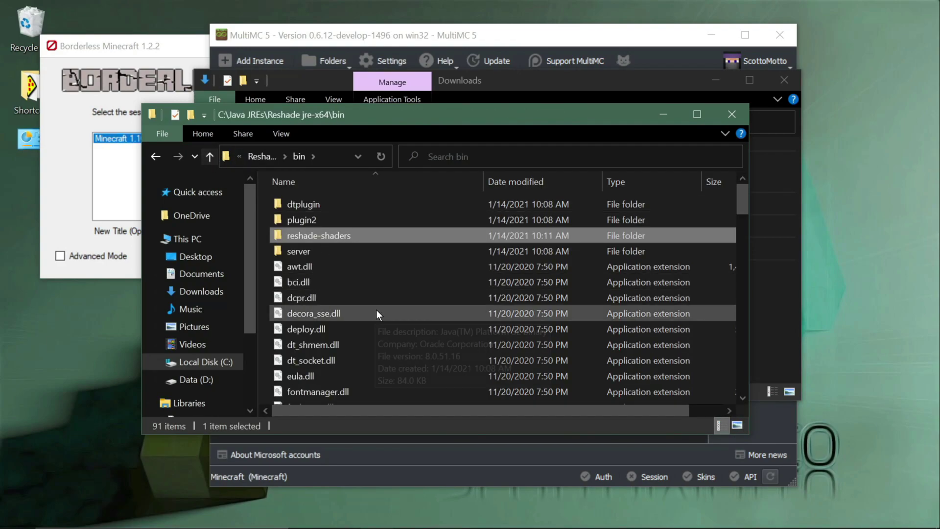
Preview the contents of ReShade.ini, then close the preview
{"action": "scroll", "coordinate": [376, 313], "scroll_direction": "down", "scroll_amount": 6}
{"action": "scroll", "coordinate": [376, 313], "scroll_direction": "down", "scroll_amount": 8}
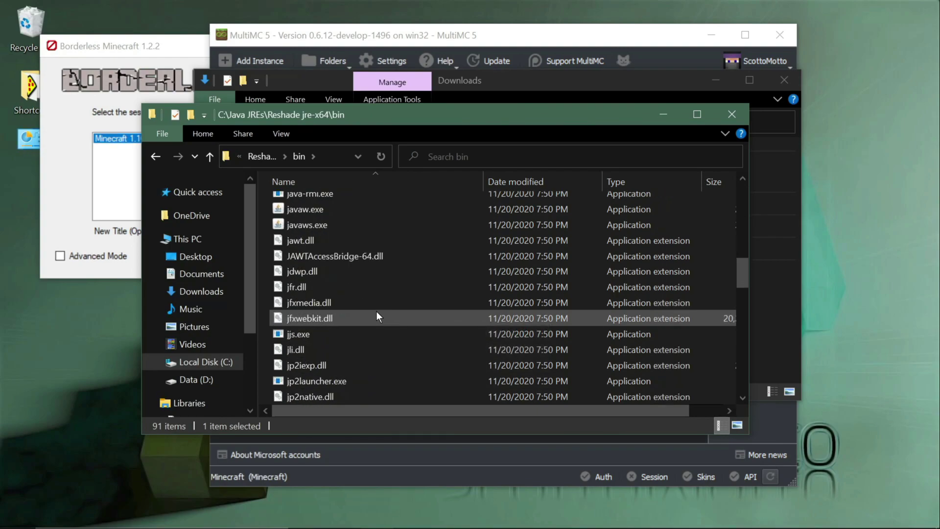
{"action": "scroll", "coordinate": [376, 312], "scroll_direction": "down", "scroll_amount": 9}
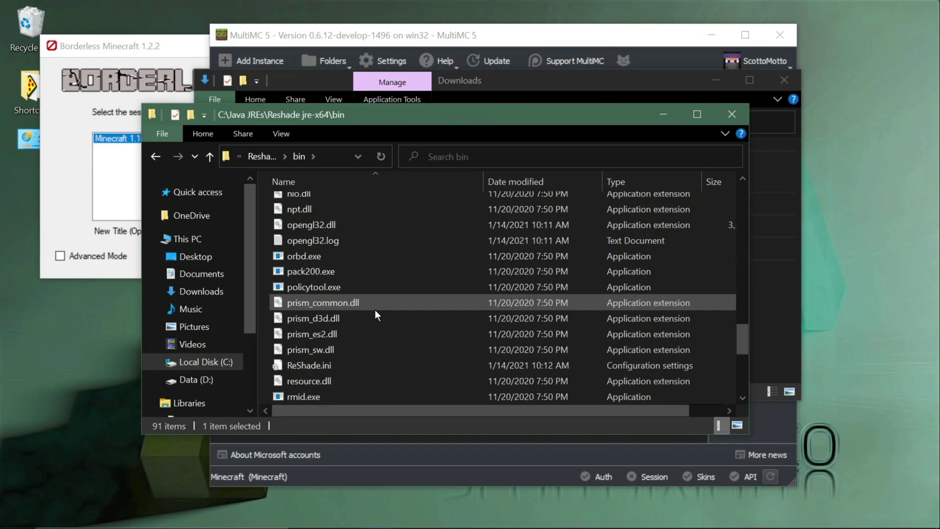
{"action": "left_click", "coordinate": [290, 360]}
{"action": "key", "text": "space"}
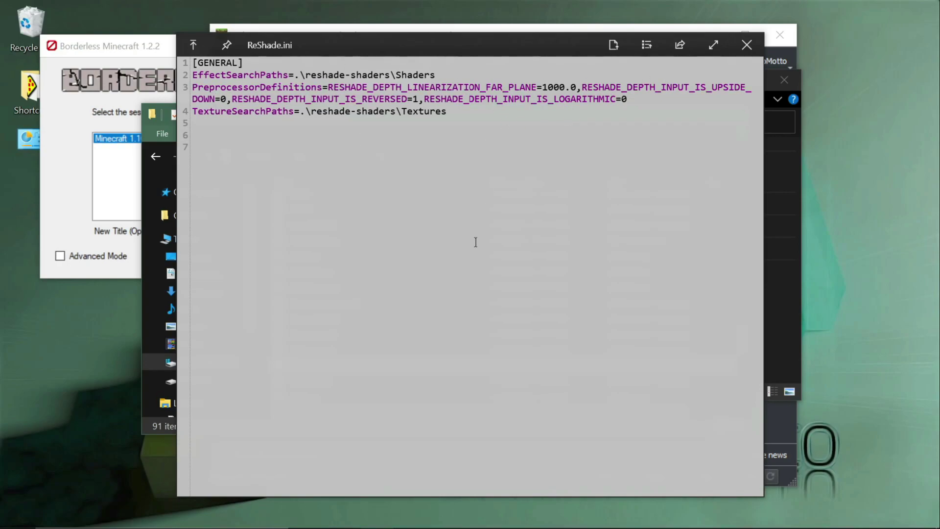
{"action": "key", "text": "space"}
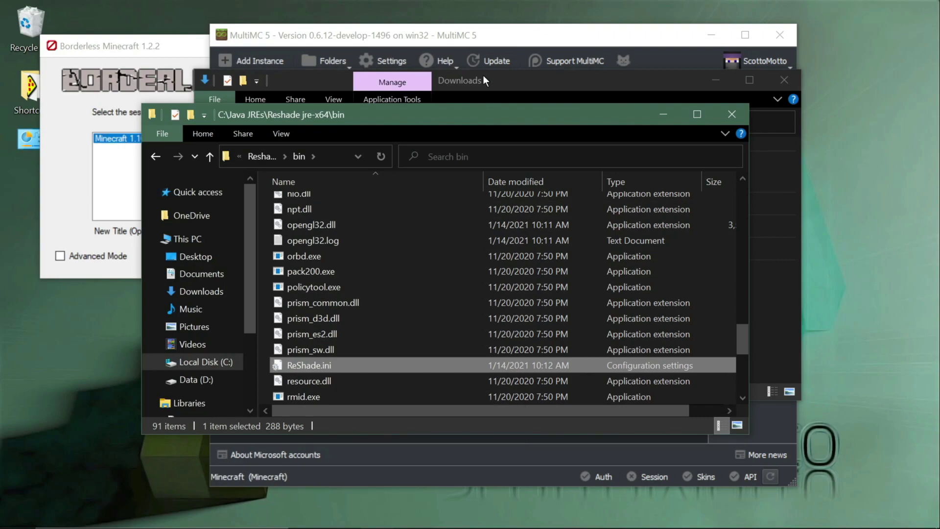
Bring up Windows display settings and expand the scaling choices, currently at 150%
{"action": "left_click", "coordinate": [480, 36]}
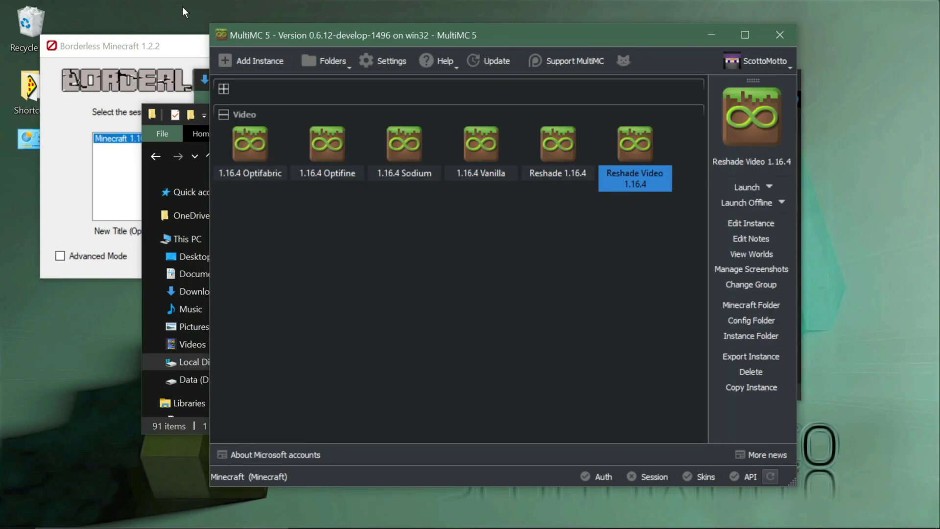
{"action": "left_click", "coordinate": [132, 47]}
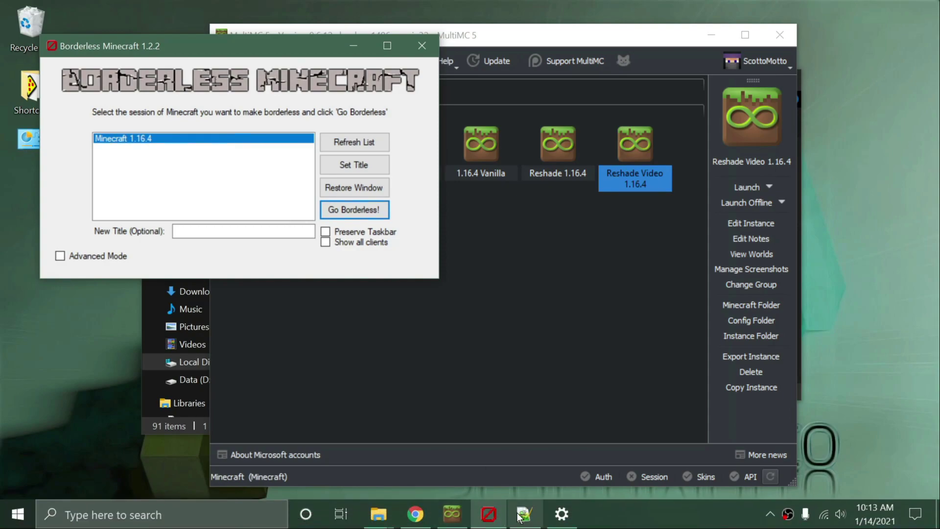
{"action": "left_click", "coordinate": [557, 512]}
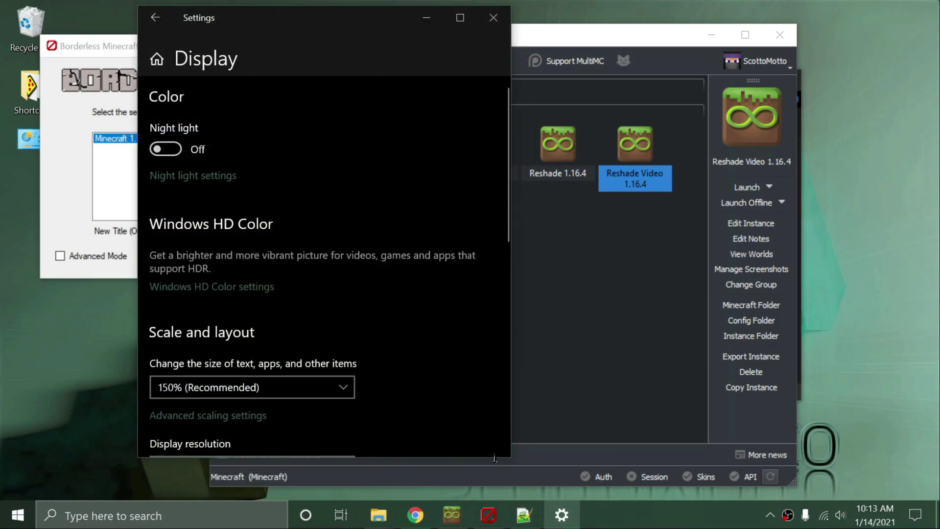
{"action": "left_click", "coordinate": [298, 387]}
Set display scaling to 100% and launch the Reshade Video 1.16.4 instance from MultiMC
{"action": "left_click", "coordinate": [250, 338]}
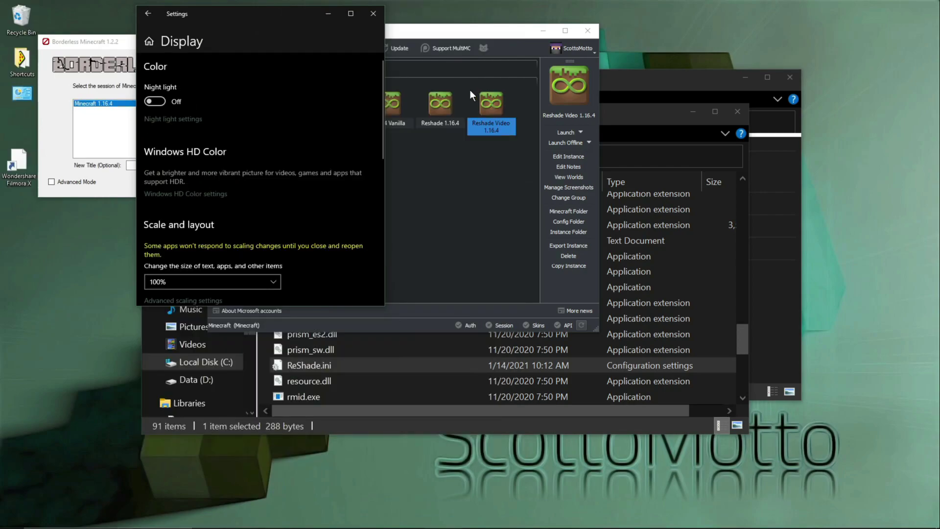
{"action": "left_click", "coordinate": [389, 214]}
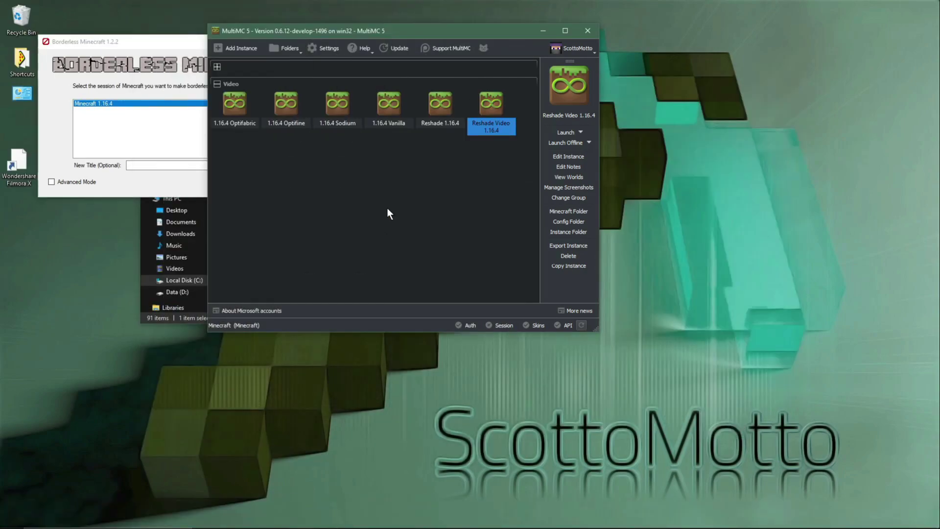
{"action": "double_click", "coordinate": [487, 109]}
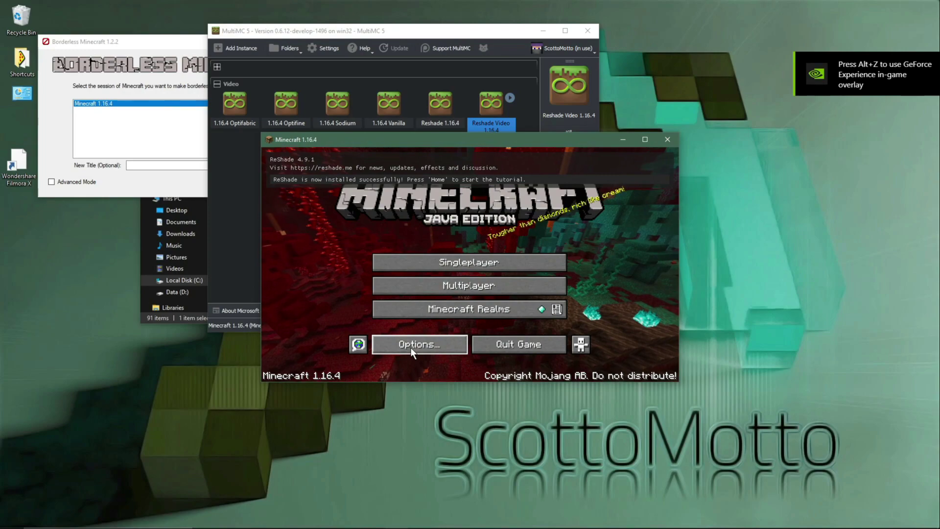
Turn the Minecraft music volume OFF in Music & Sounds and return to the title menu
{"action": "left_click", "coordinate": [410, 347]}
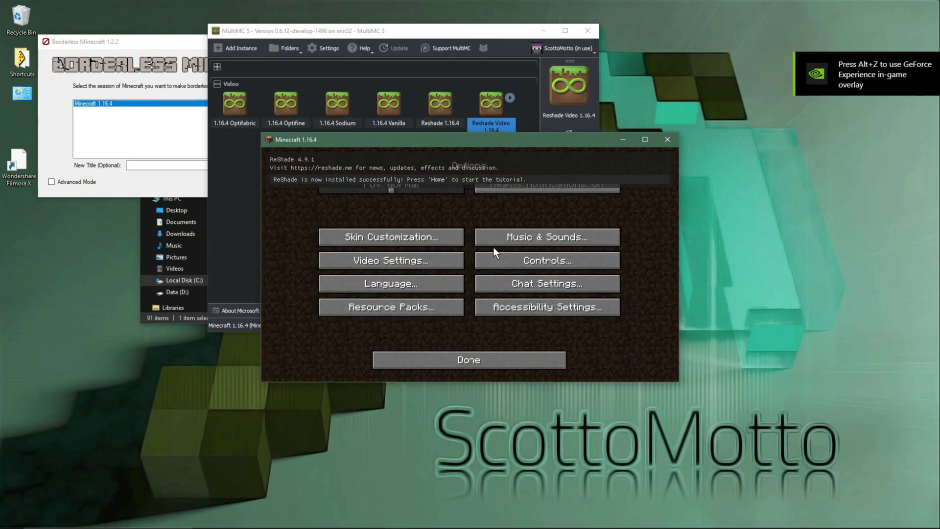
{"action": "left_click", "coordinate": [494, 239]}
{"action": "left_click_drag", "start_coordinate": [409, 206], "coordinate": [249, 216]}
{"action": "left_click", "coordinate": [407, 357]}
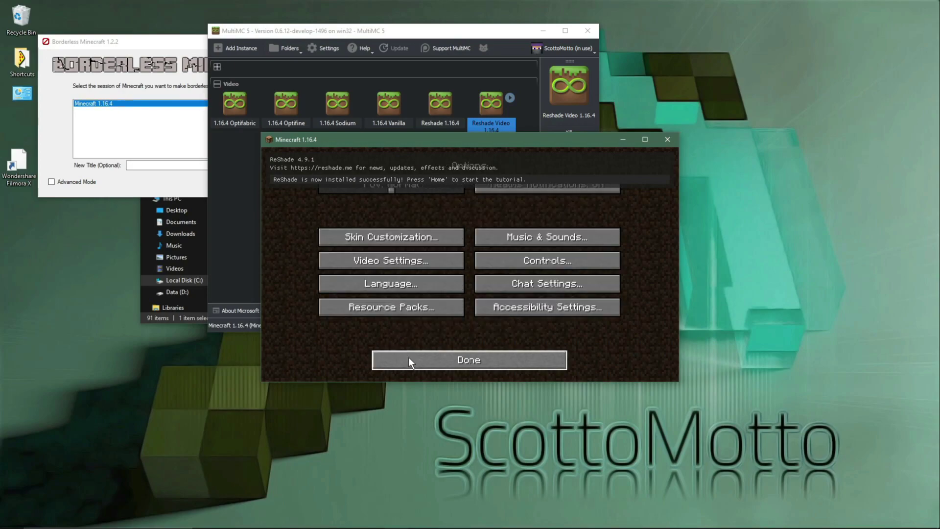
{"action": "left_click", "coordinate": [408, 358]}
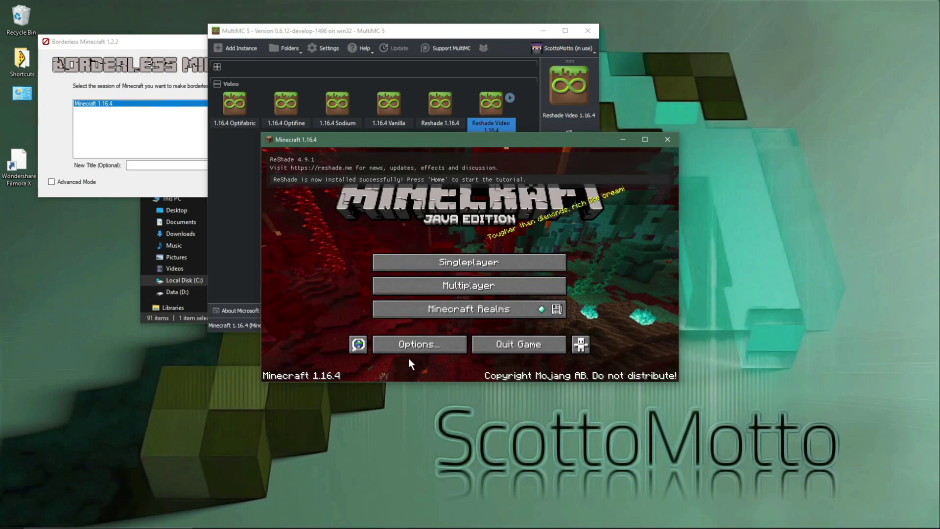
Make the Minecraft 1.16.4 window fullscreen borderless with the Borderless Minecraft tool
{"action": "left_click", "coordinate": [189, 130]}
{"action": "left_click", "coordinate": [237, 107]}
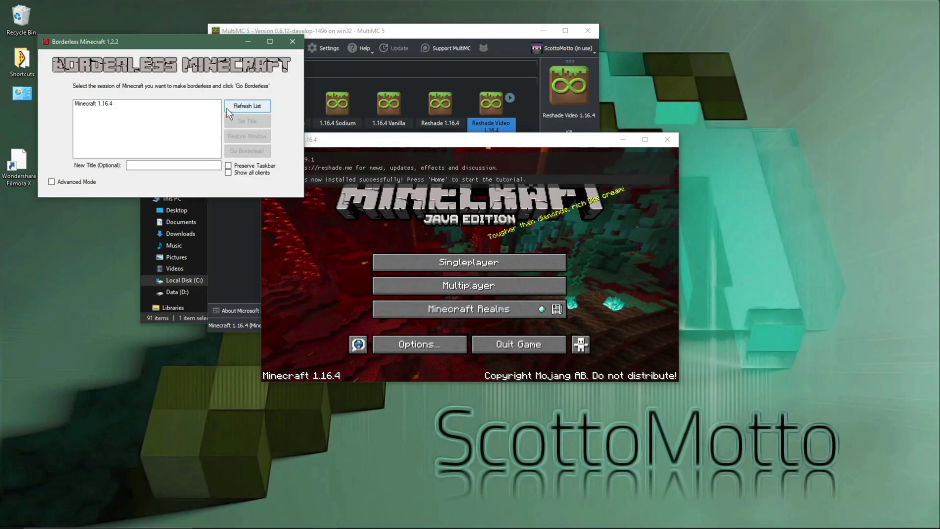
{"action": "left_click", "coordinate": [165, 104]}
{"action": "left_click", "coordinate": [247, 151]}
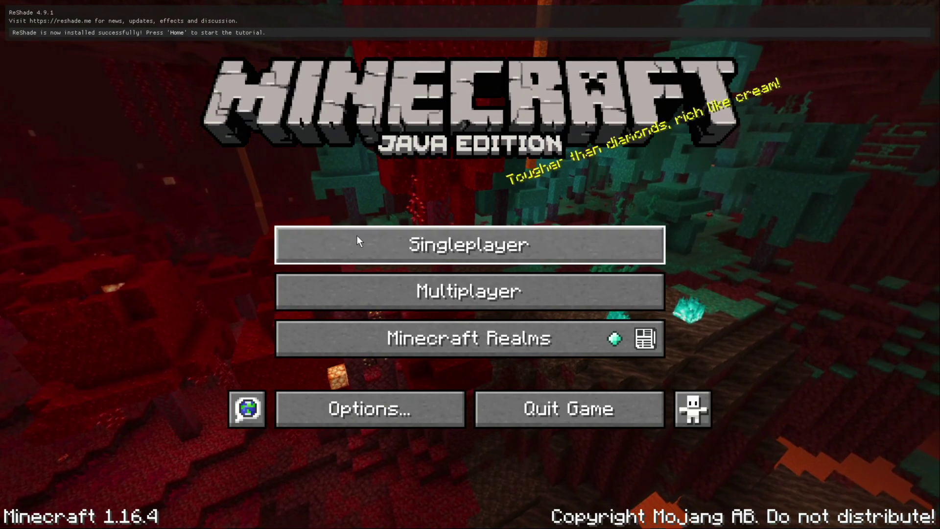
Create a new singleplayer world with the game mode set to Creative
{"action": "left_click", "coordinate": [314, 238]}
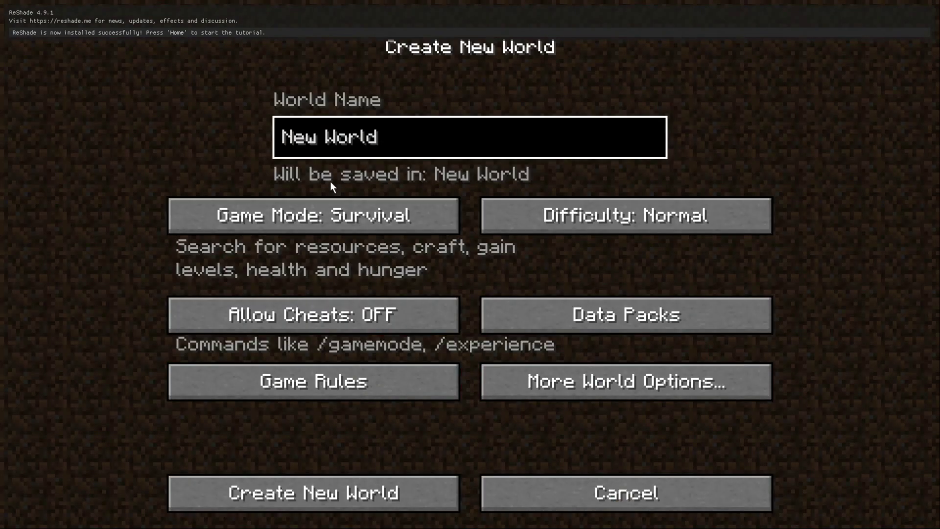
{"action": "left_click", "coordinate": [334, 204]}
{"action": "left_click", "coordinate": [333, 203]}
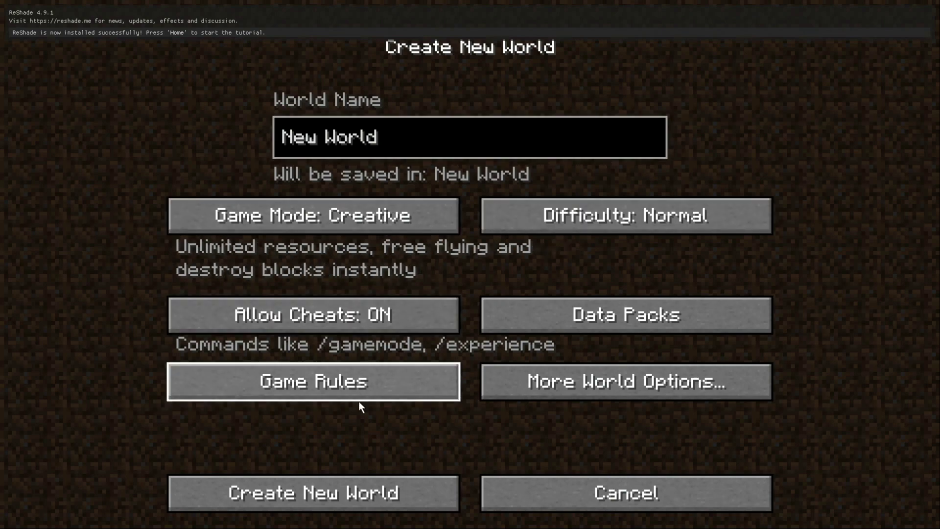
{"action": "left_click", "coordinate": [333, 484]}
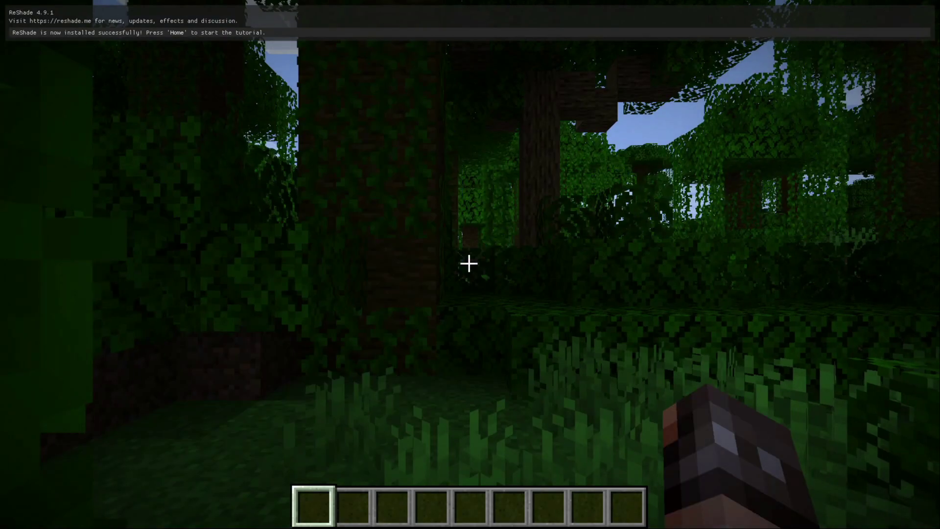
Quit and delete the New World save, then create another world set to Creative
{"action": "key", "text": "Escape"}
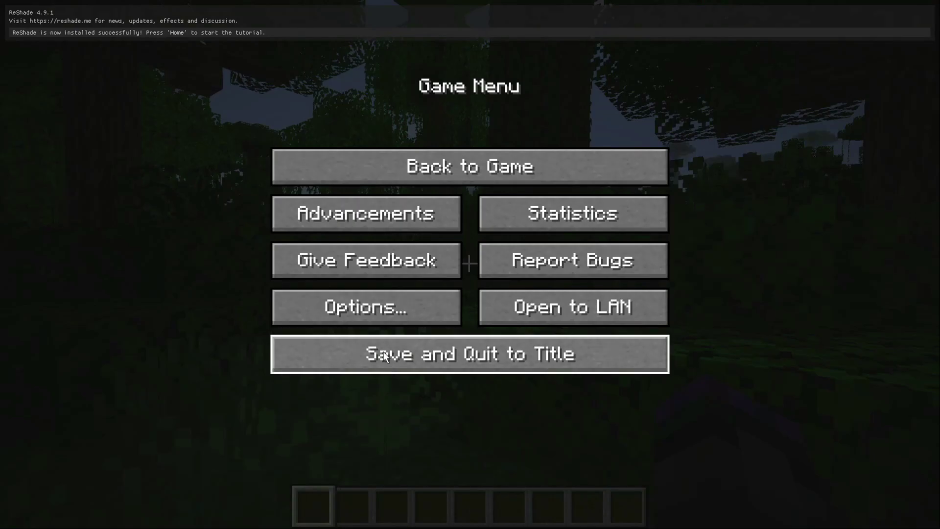
{"action": "left_click", "coordinate": [384, 352]}
{"action": "left_click", "coordinate": [352, 256]}
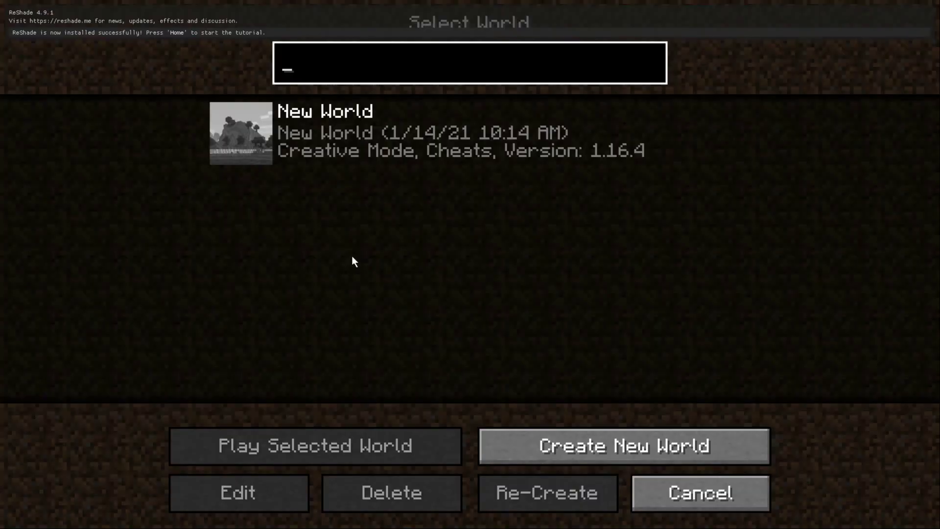
{"action": "left_click", "coordinate": [327, 147]}
{"action": "left_click", "coordinate": [359, 484]}
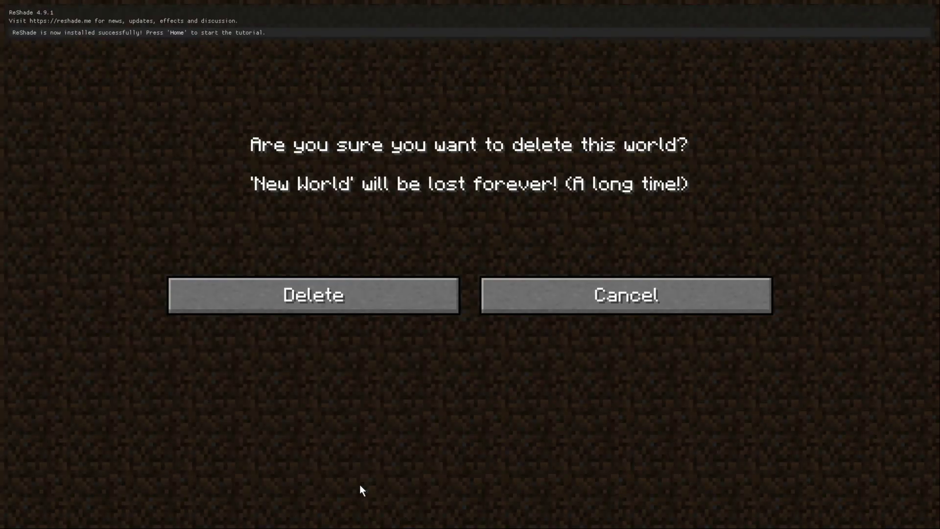
{"action": "left_click", "coordinate": [324, 305]}
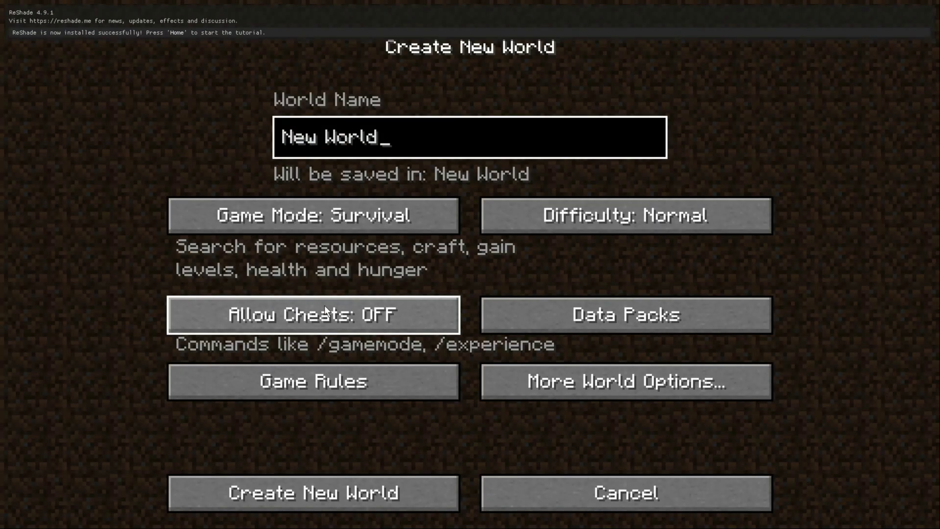
{"action": "left_click", "coordinate": [325, 215]}
{"action": "left_click", "coordinate": [326, 215]}
{"action": "left_click", "coordinate": [318, 489]}
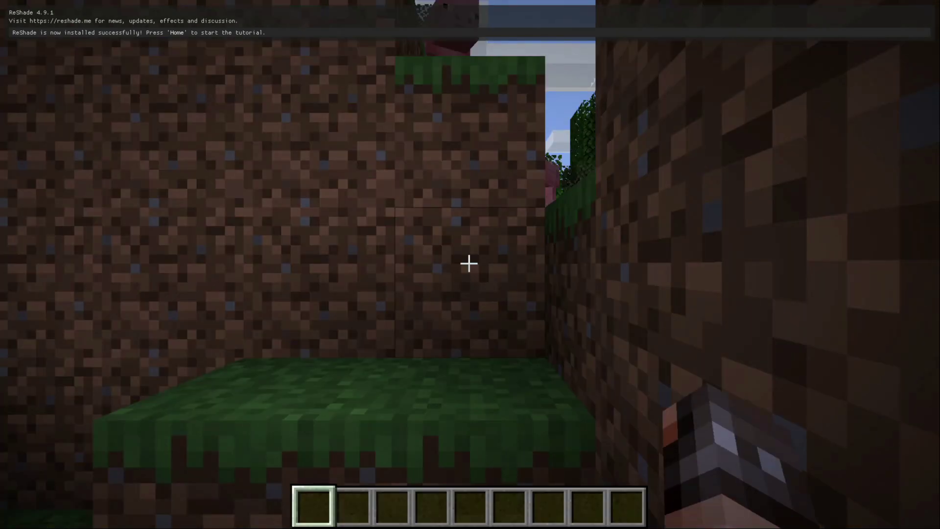
Fly forward over the treetops, river valley and grassland toward the sheep, then pause the game
{"action": "mouse_move", "coordinate": [469, 263]}
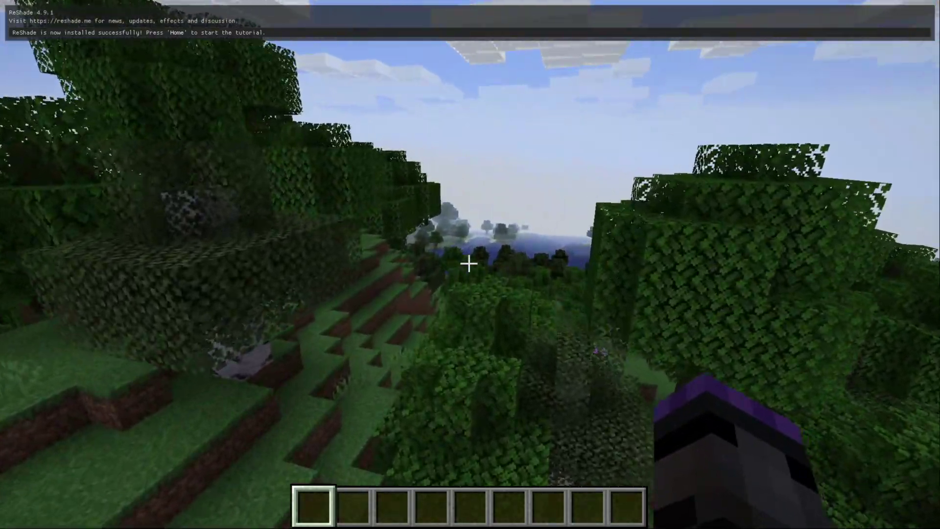
{"action": "key", "text": "w"}
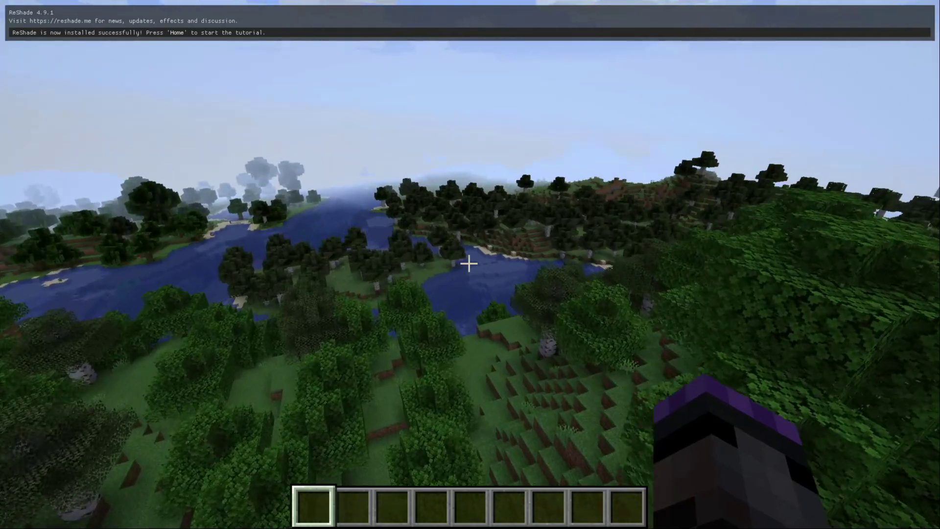
{"action": "key", "text": "w"}
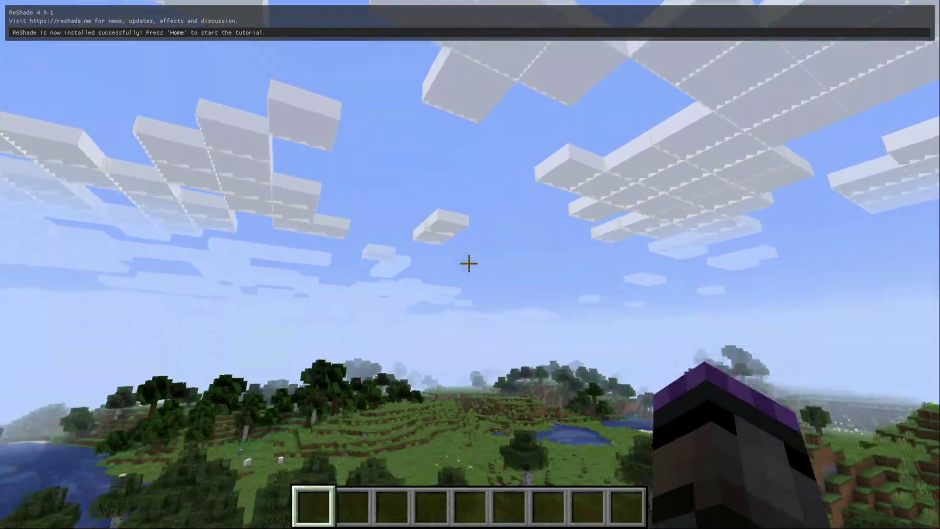
{"action": "key", "text": "w"}
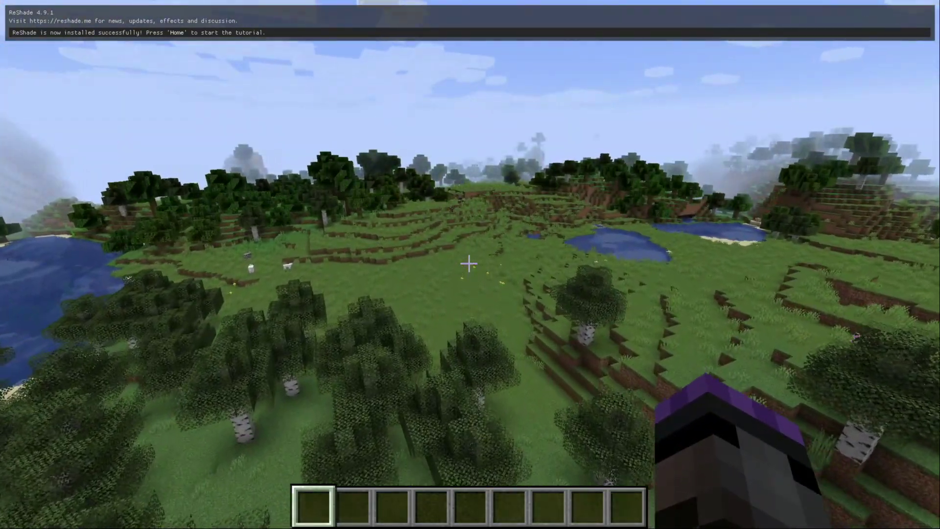
{"action": "key", "text": "w"}
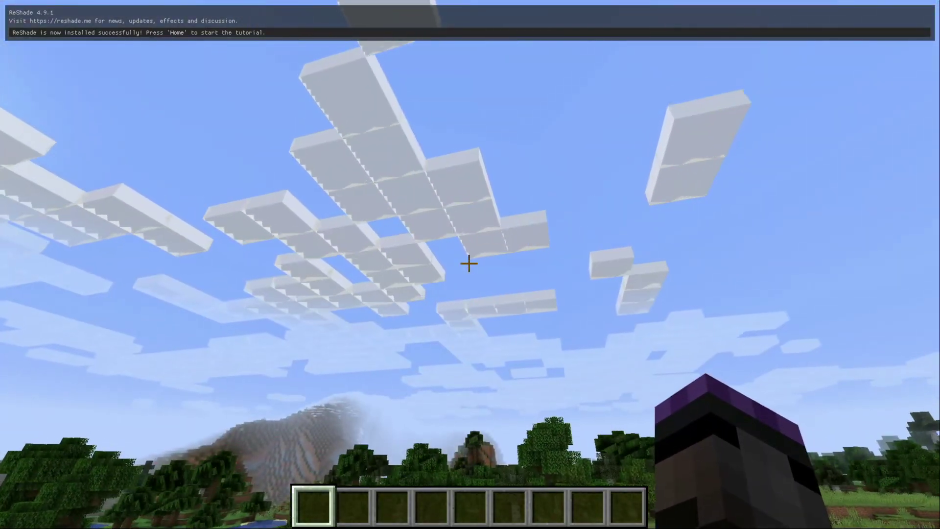
{"action": "key", "text": "w"}
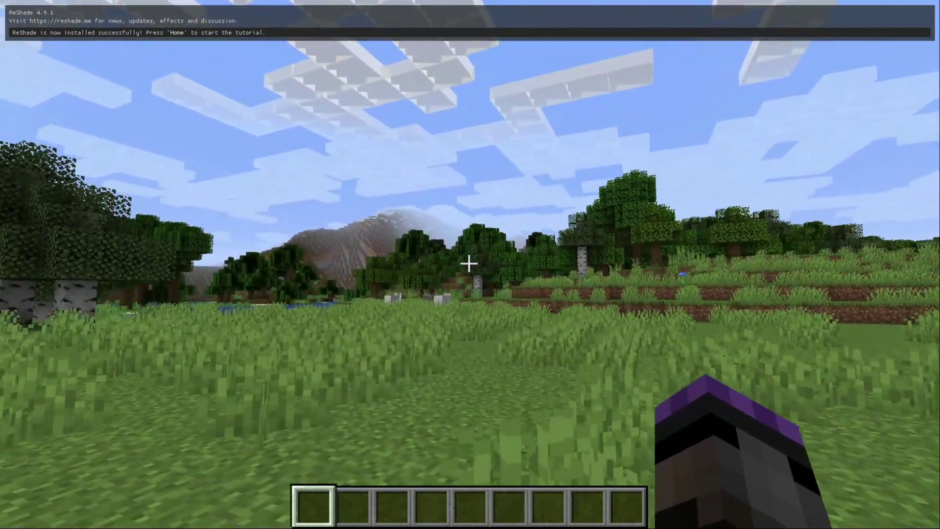
{"action": "key", "text": "Escape"}
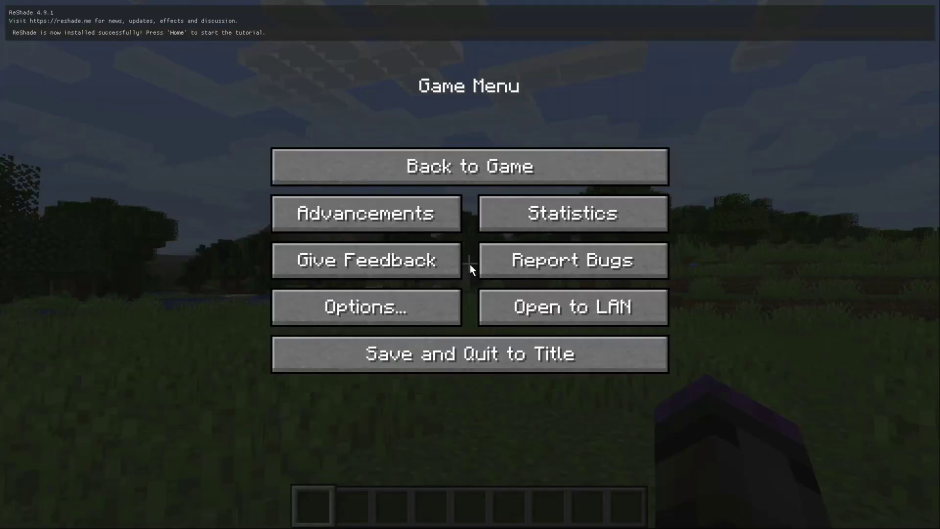
Set Clouds to Fast in Video Settings and return to the Game Menu
{"action": "left_click", "coordinate": [394, 296]}
{"action": "left_click", "coordinate": [329, 246]}
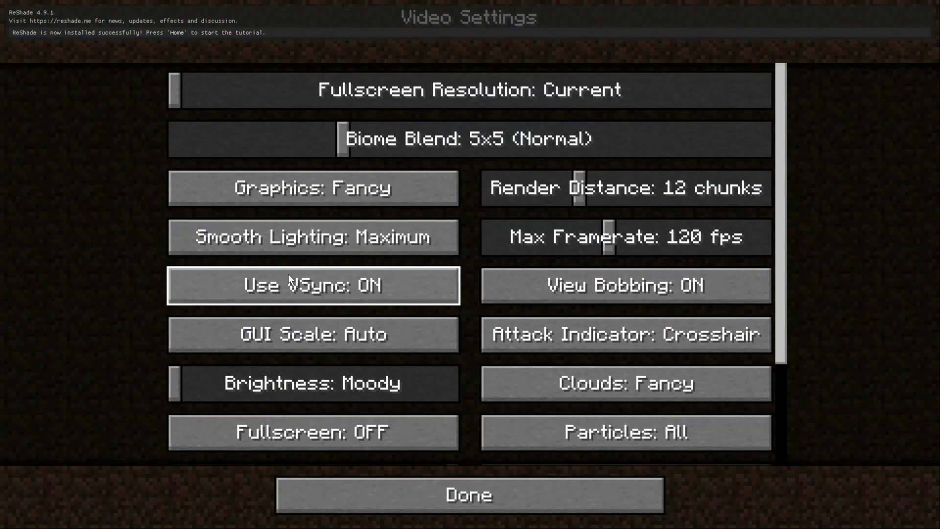
{"action": "left_click", "coordinate": [562, 378]}
{"action": "left_click", "coordinate": [561, 378]}
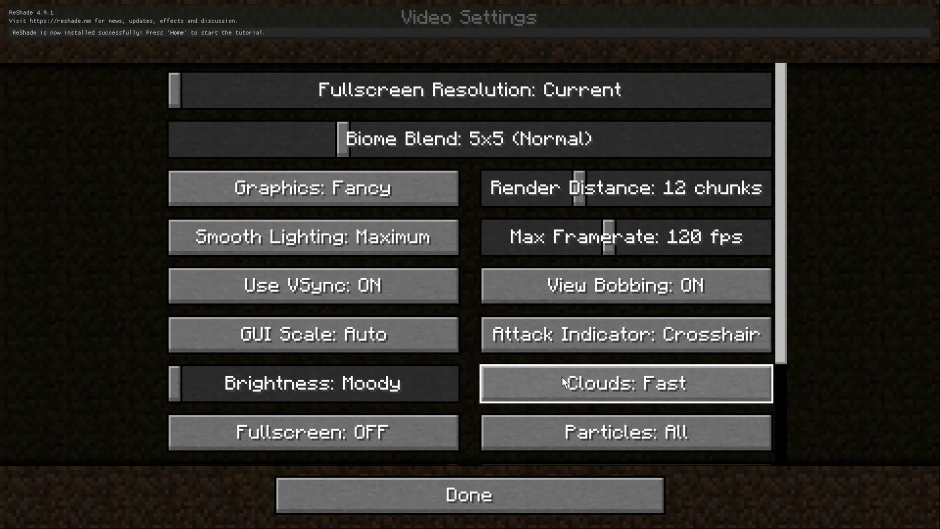
{"action": "left_click", "coordinate": [497, 492]}
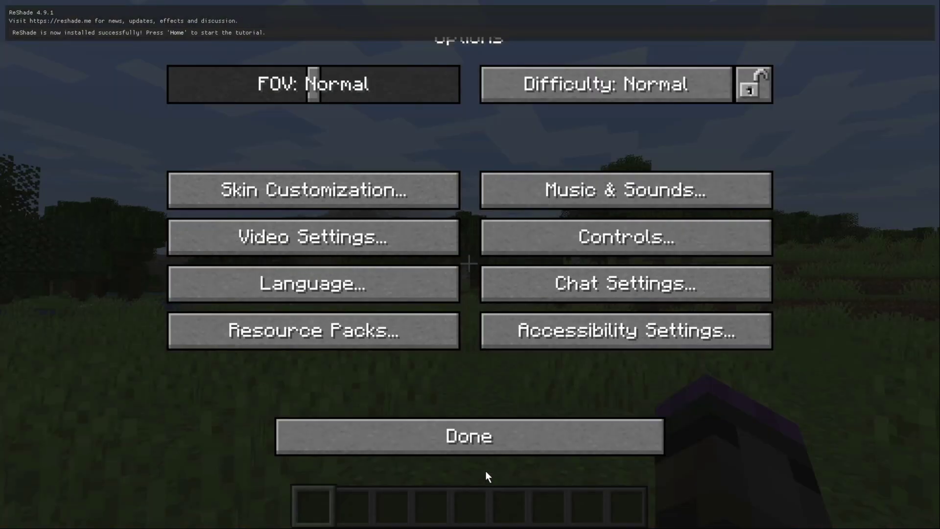
{"action": "left_click", "coordinate": [483, 436]}
Resume the game and open the ReShade overlay with Home
{"action": "left_click", "coordinate": [453, 168]}
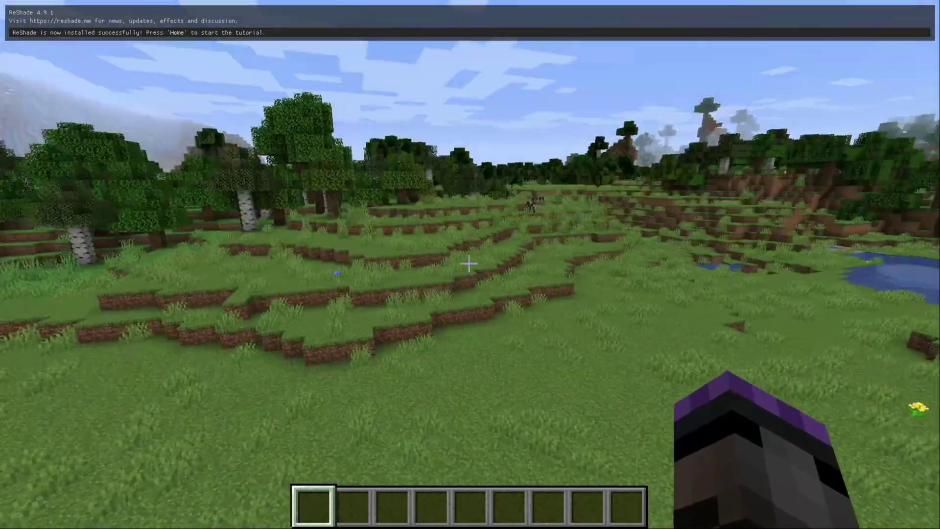
{"action": "key", "text": "w"}
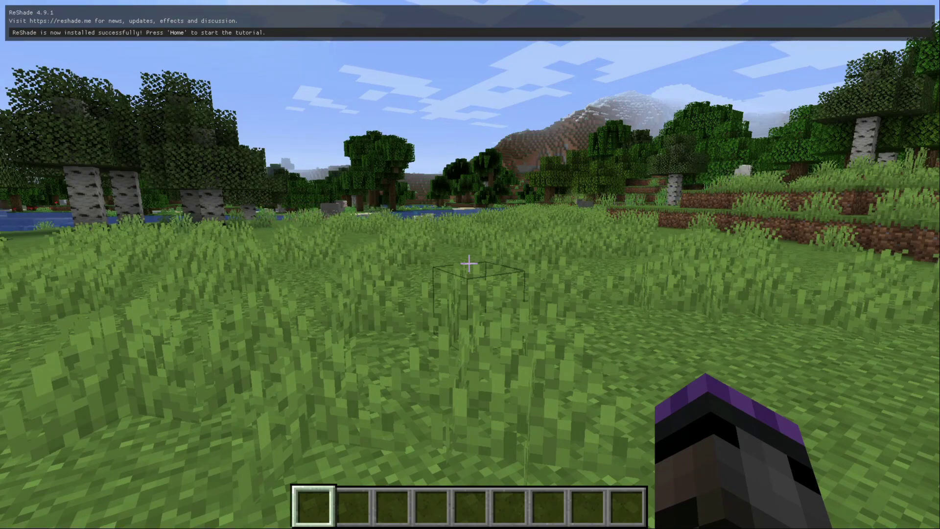
{"action": "key", "text": "Home"}
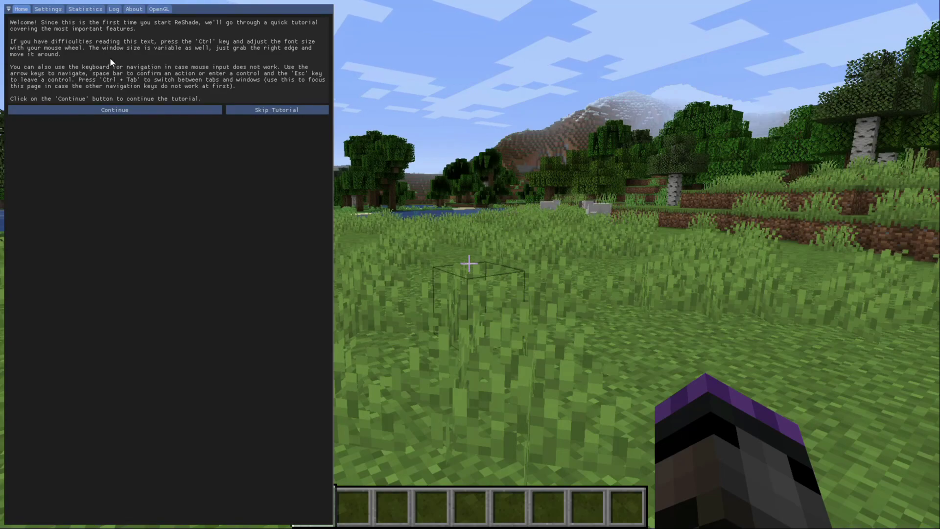
Enlarge the ReShade overlay font and advance the tutorial to preset selection
{"action": "scroll", "coordinate": [110, 58], "scroll_direction": "up", "scroll_amount": 5, "text": "ctrl"}
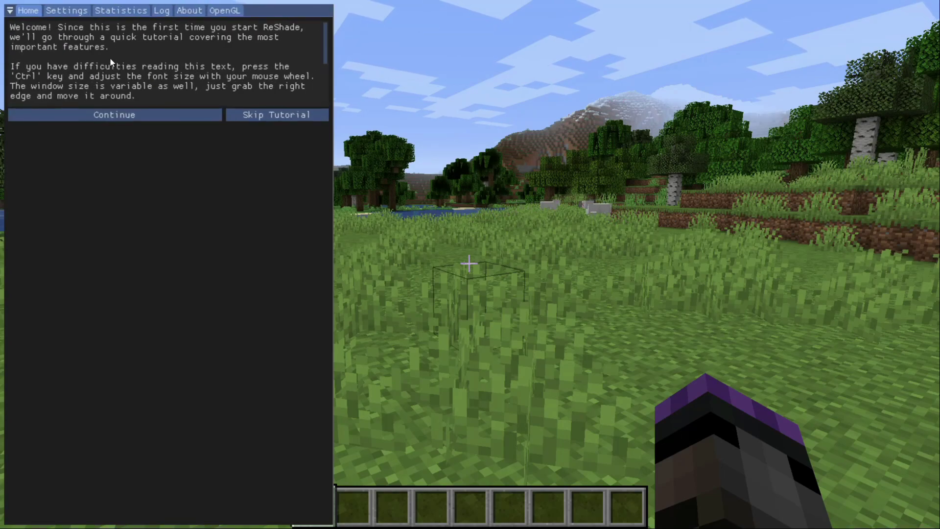
{"action": "scroll", "coordinate": [110, 57], "scroll_direction": "up", "scroll_amount": 3, "text": "ctrl"}
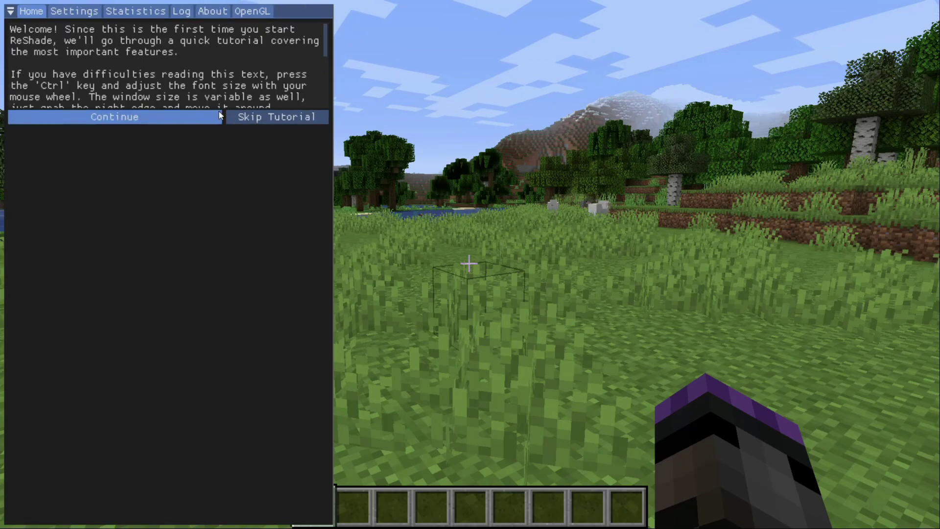
{"action": "left_click", "coordinate": [134, 123]}
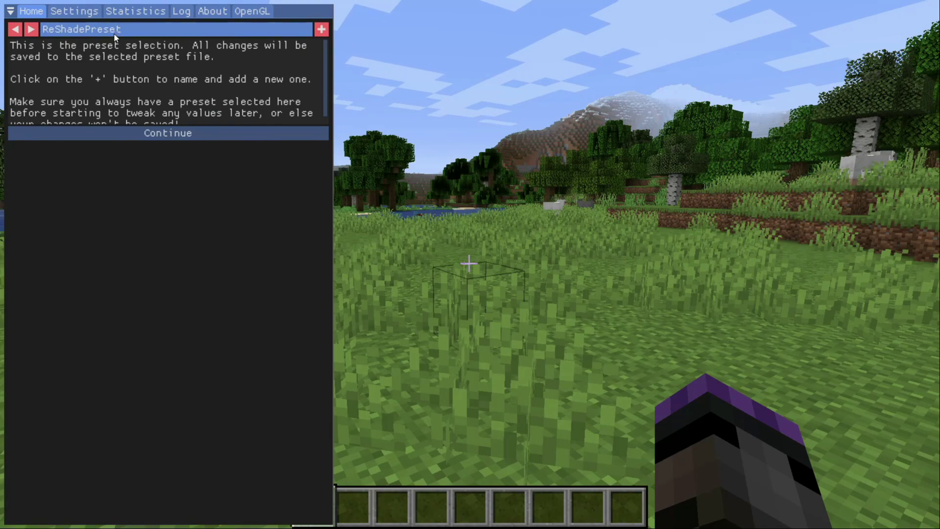
Keep the ReShadePreset preset and advance the tutorial to the effects list
{"action": "left_click", "coordinate": [321, 30]}
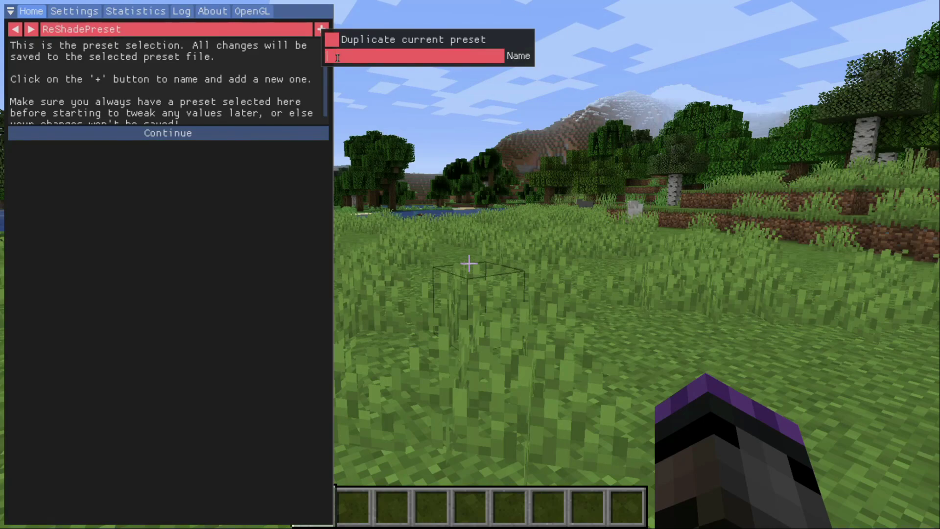
{"action": "left_click", "coordinate": [194, 84]}
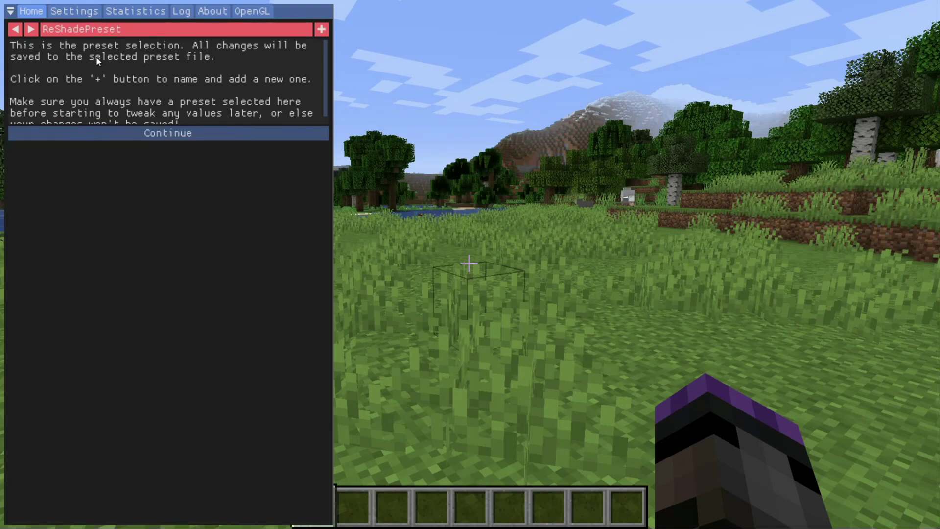
{"action": "left_click", "coordinate": [145, 133]}
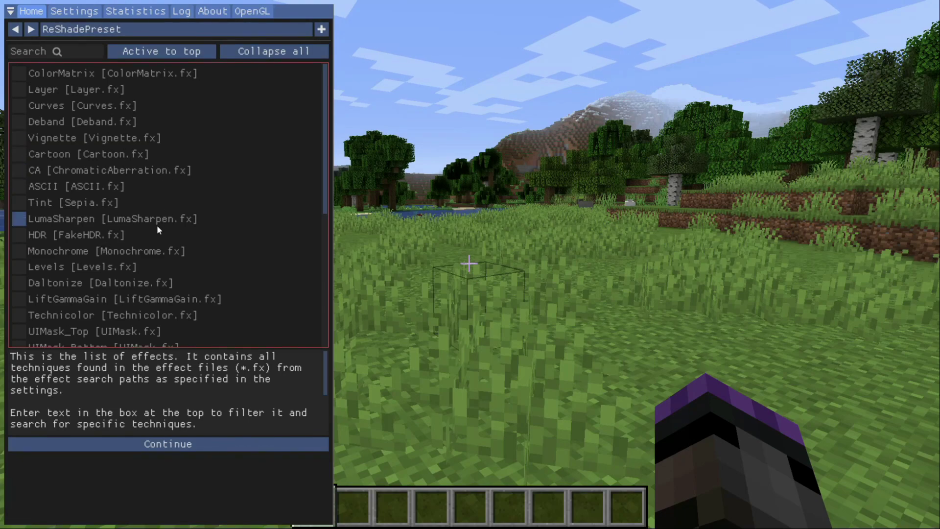
Advance the ReShade tutorial to the effect variables page
{"action": "scroll", "coordinate": [153, 242], "scroll_direction": "down", "scroll_amount": 5}
{"action": "scroll", "coordinate": [153, 243], "scroll_direction": "up", "scroll_amount": 5}
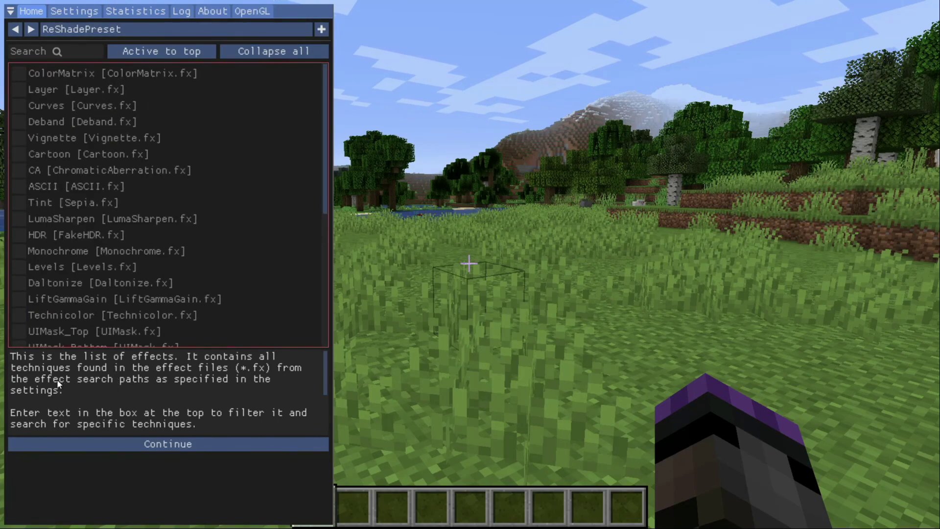
{"action": "left_click", "coordinate": [158, 443]}
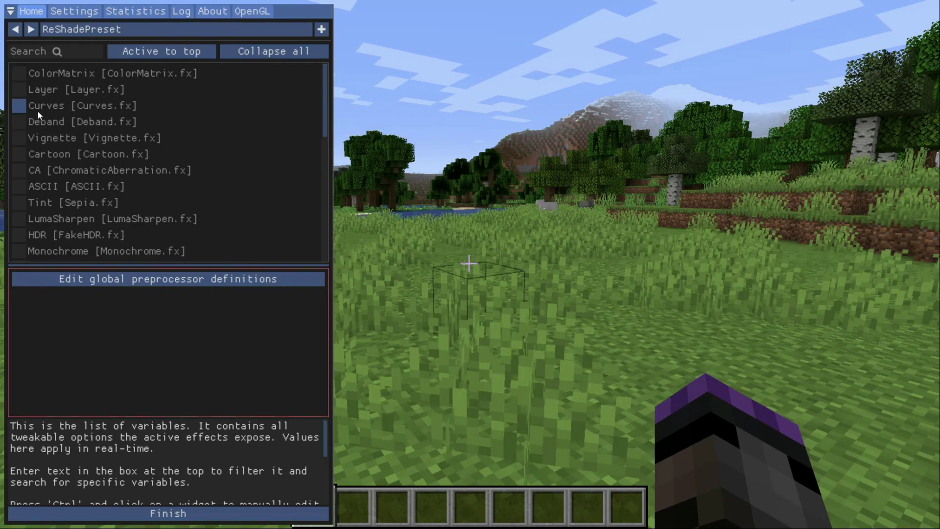
Enable Tint [Sepia.fx] at R255 G105 B0 with strength 0.155, then enable Monochrome
{"action": "left_click", "coordinate": [18, 202]}
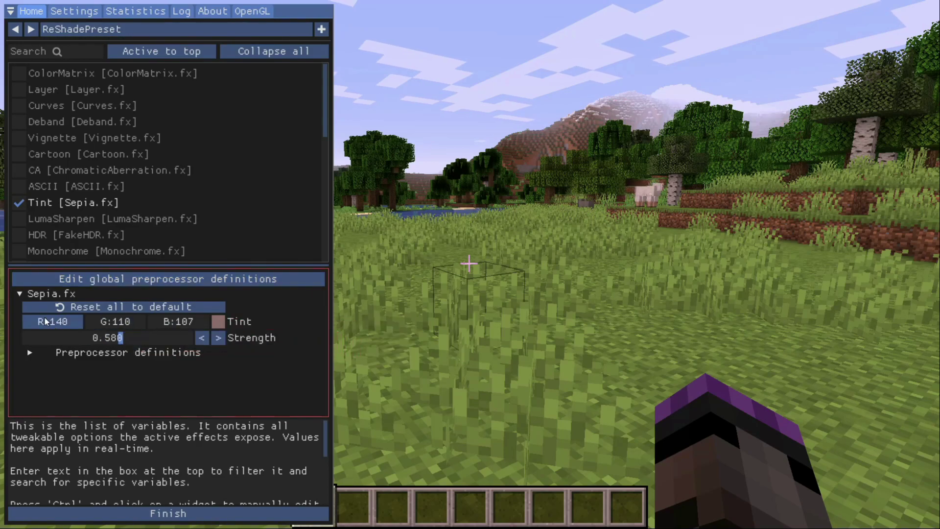
{"action": "left_click_drag", "start_coordinate": [43, 318], "coordinate": [50, 342]}
{"action": "left_click", "coordinate": [85, 338]}
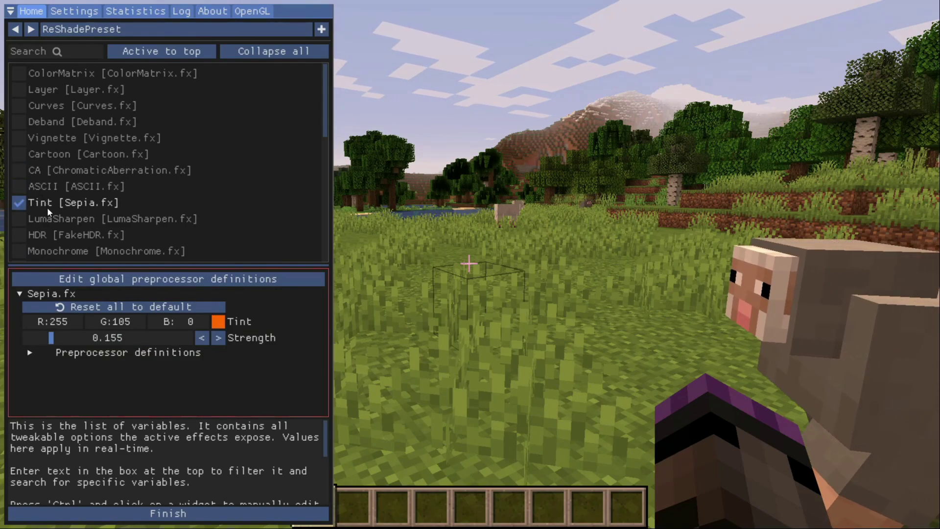
{"action": "left_click", "coordinate": [23, 251]}
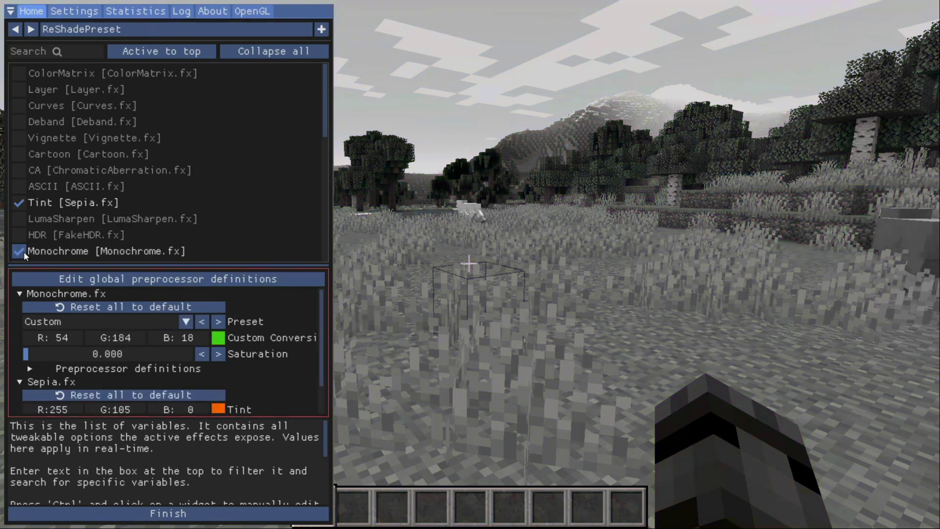